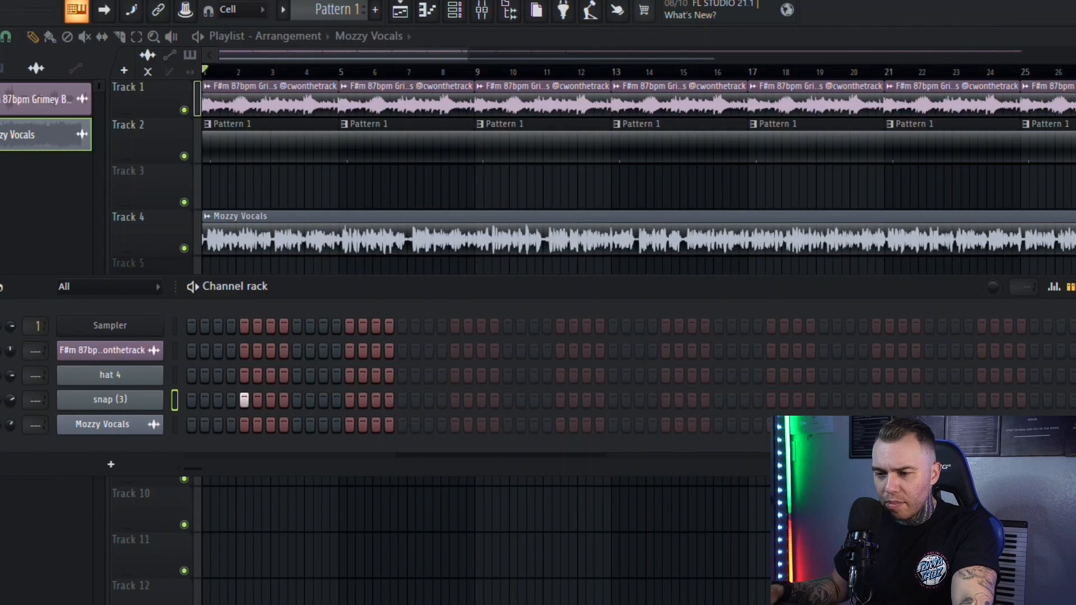
Step: Start playback, place snap (3) hits every eight steps from step 13 to step 61, and review them in the piano roll
{"action": "key", "text": "space"}
{"action": "left_click", "coordinate": [455, 401]}
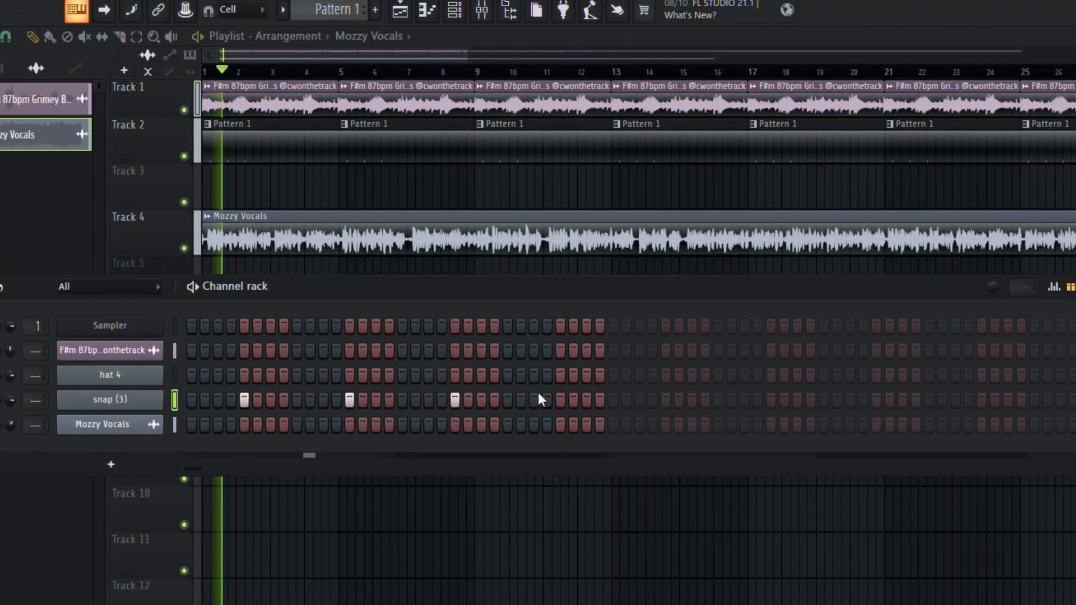
{"action": "left_click", "coordinate": [667, 401]}
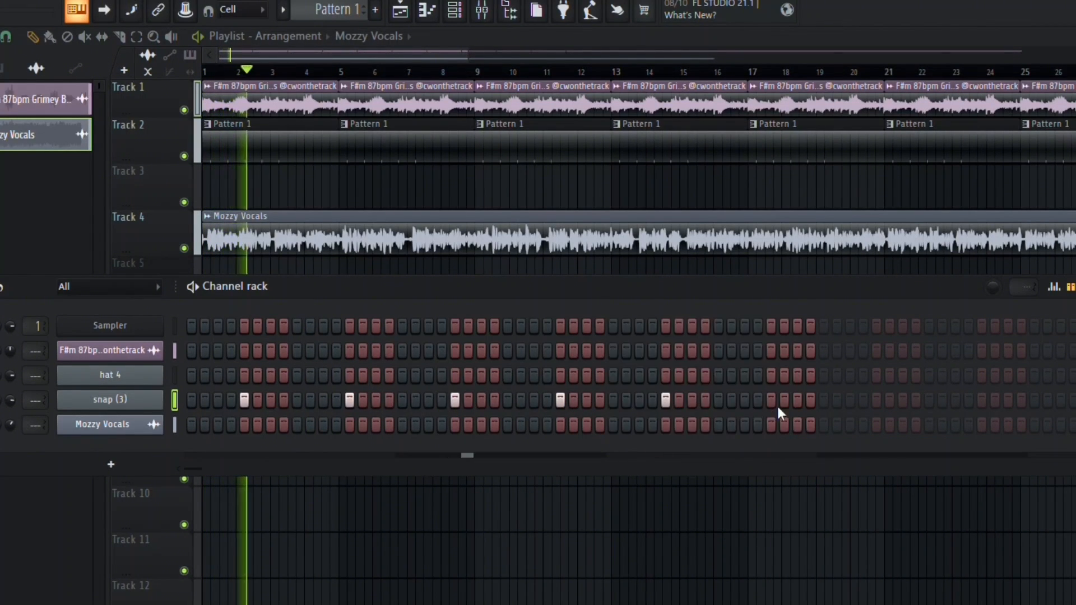
{"action": "left_click", "coordinate": [875, 400]}
{"action": "left_click", "coordinate": [981, 401]}
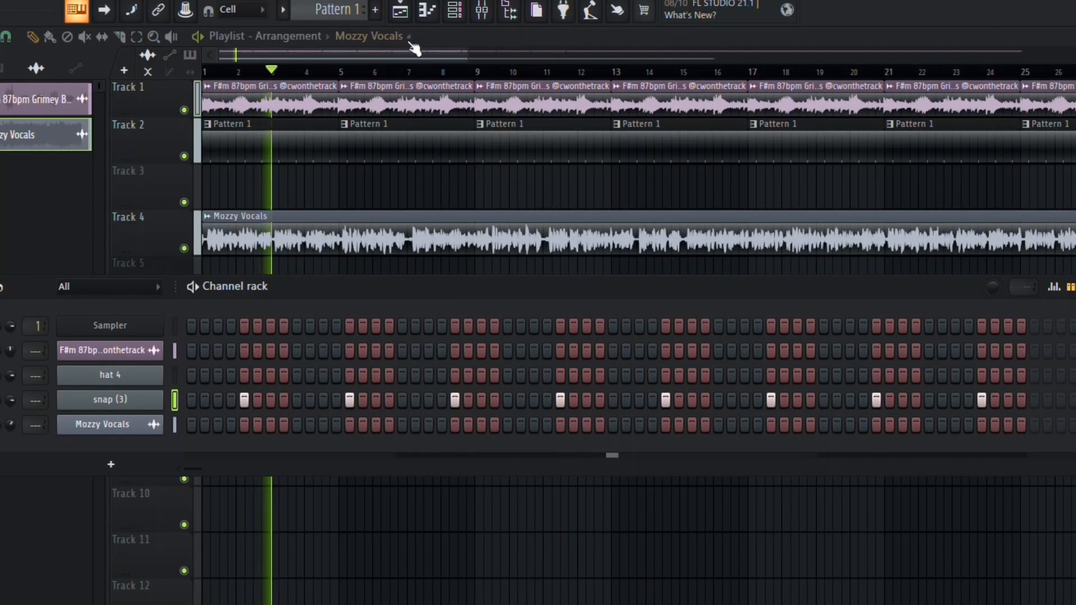
{"action": "left_click", "coordinate": [426, 17]}
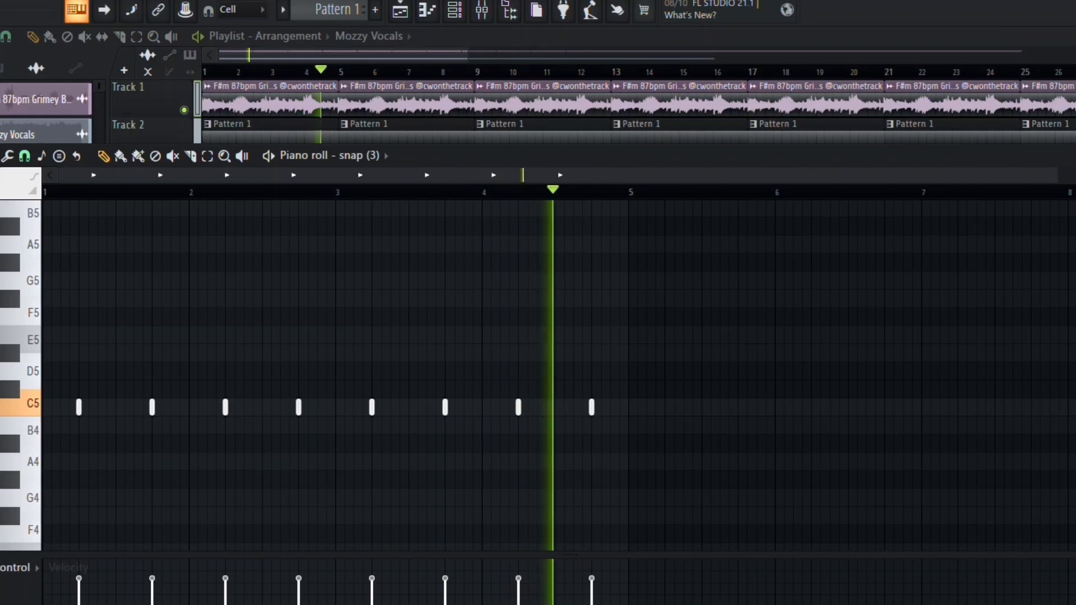
{"action": "key", "text": "F7"}
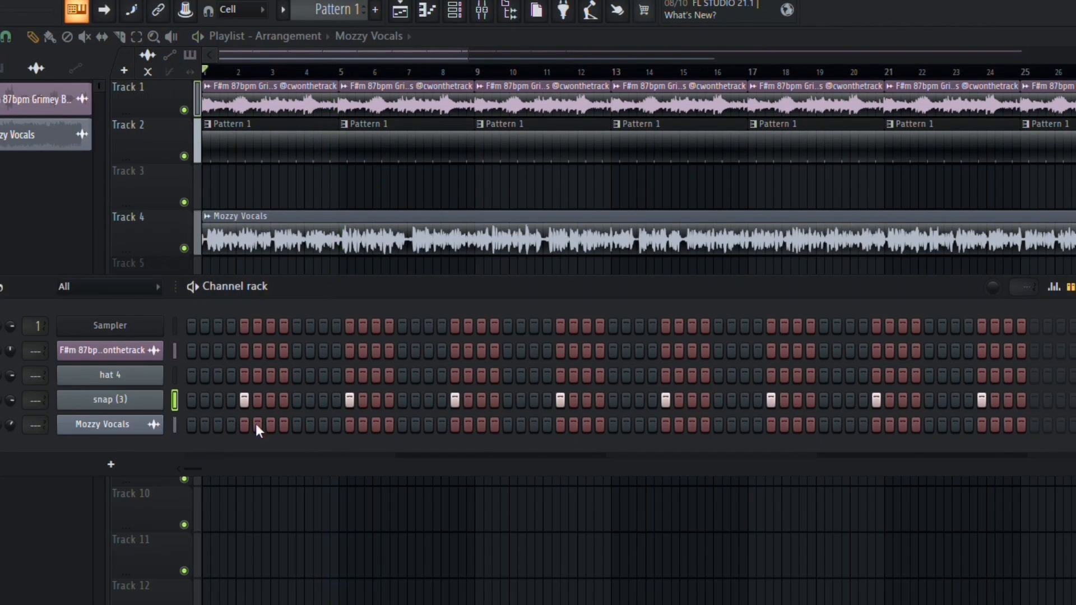
Step: Place hat 4 hits on steps 1, 2, 4, 10, 11, 12, 17, 18, 20, 23 and 28
{"action": "left_click_drag", "start_coordinate": [189, 375], "coordinate": [220, 376]}
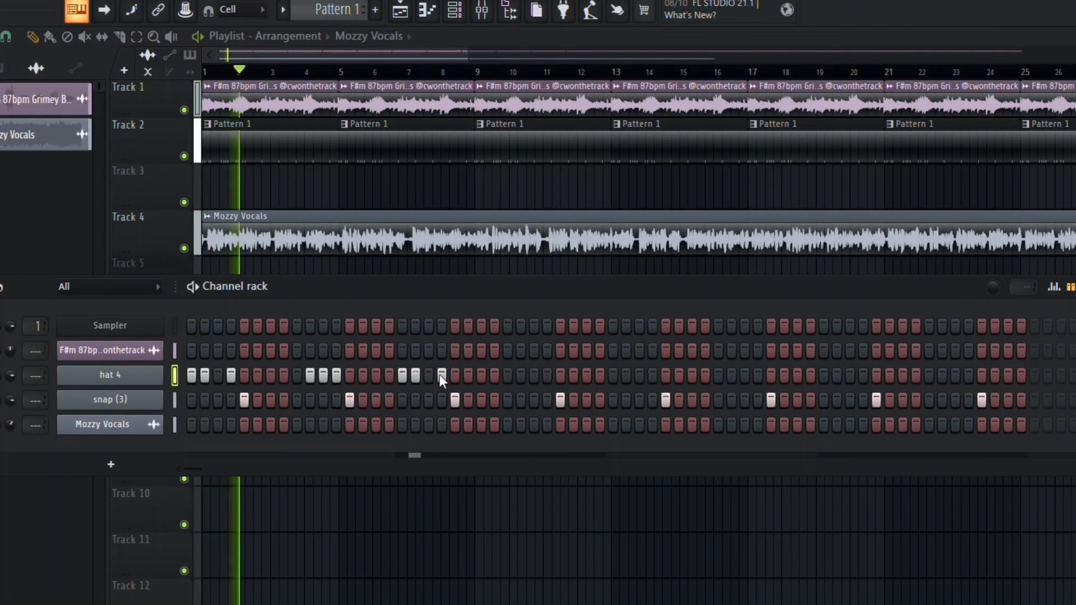
{"action": "left_click", "coordinate": [480, 374]}
{"action": "left_click", "coordinate": [547, 376]}
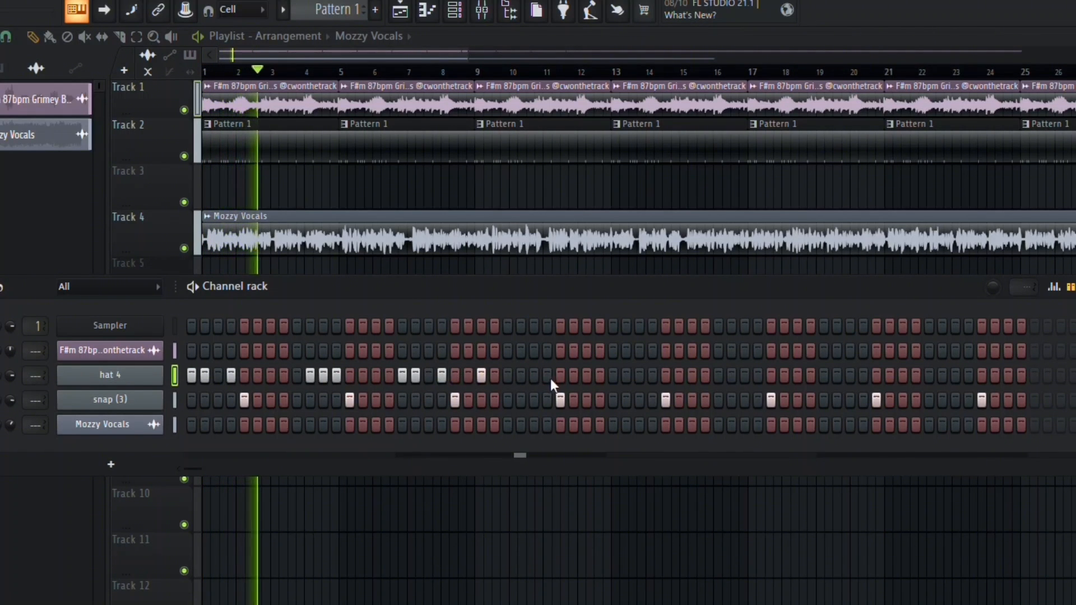
Step: Place hat 4 hits on steps 33, 34, 36, 43, 44, 50–52, 57, 60, 63 and 64, and close the Channel rack
{"action": "left_click", "coordinate": [626, 375]}
{"action": "left_click", "coordinate": [612, 376]}
{"action": "left_click", "coordinate": [652, 375]}
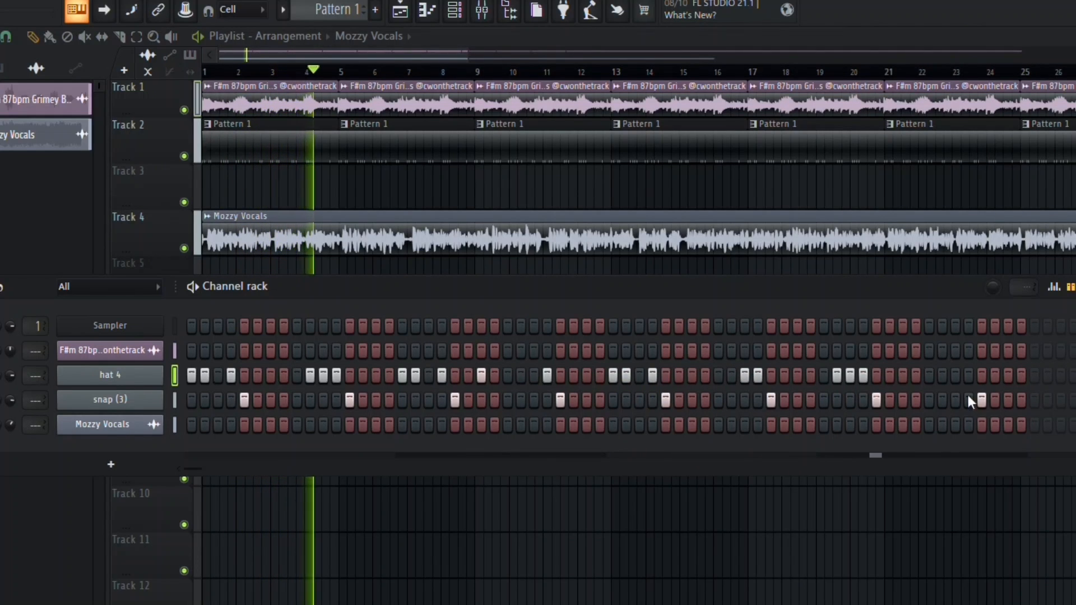
{"action": "left_click", "coordinate": [929, 375]}
{"action": "left_click", "coordinate": [968, 376]}
{"action": "left_click", "coordinate": [1008, 376]}
{"action": "left_click", "coordinate": [1020, 375]}
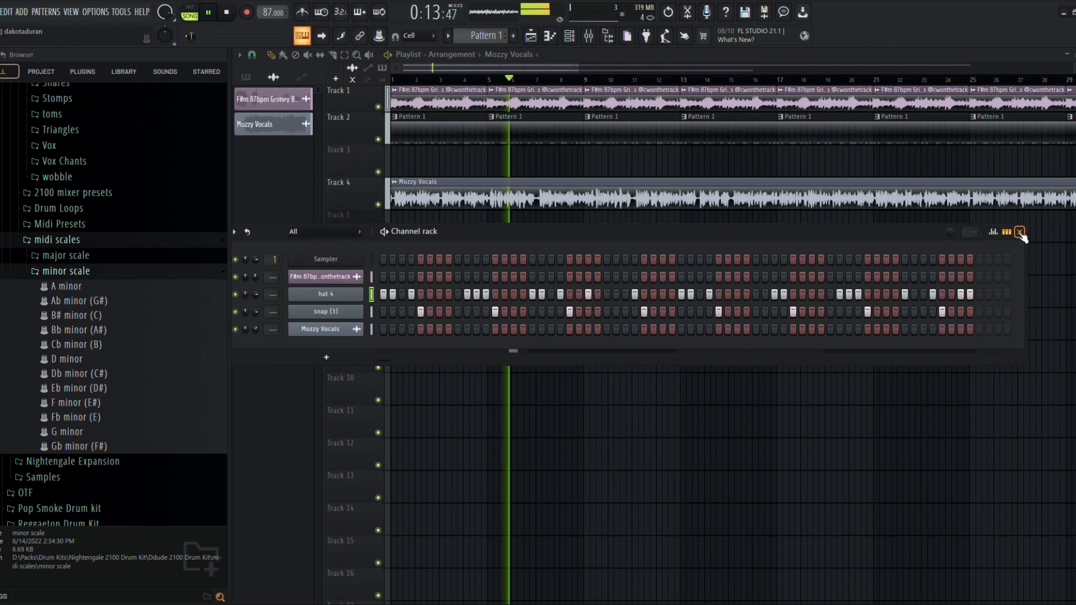
{"action": "left_click", "coordinate": [1021, 234]}
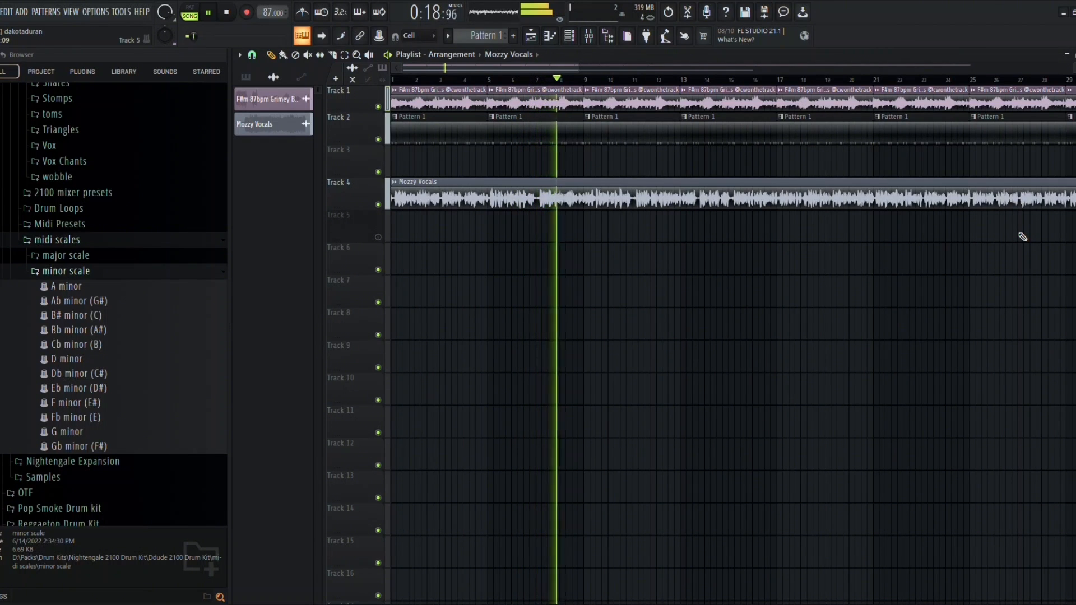
Step: Stop playback and load the OH for clipping 2 sample from the Open Hats folder as a new channel
{"action": "scroll", "coordinate": [70, 247], "scroll_direction": "up", "scroll_amount": 10}
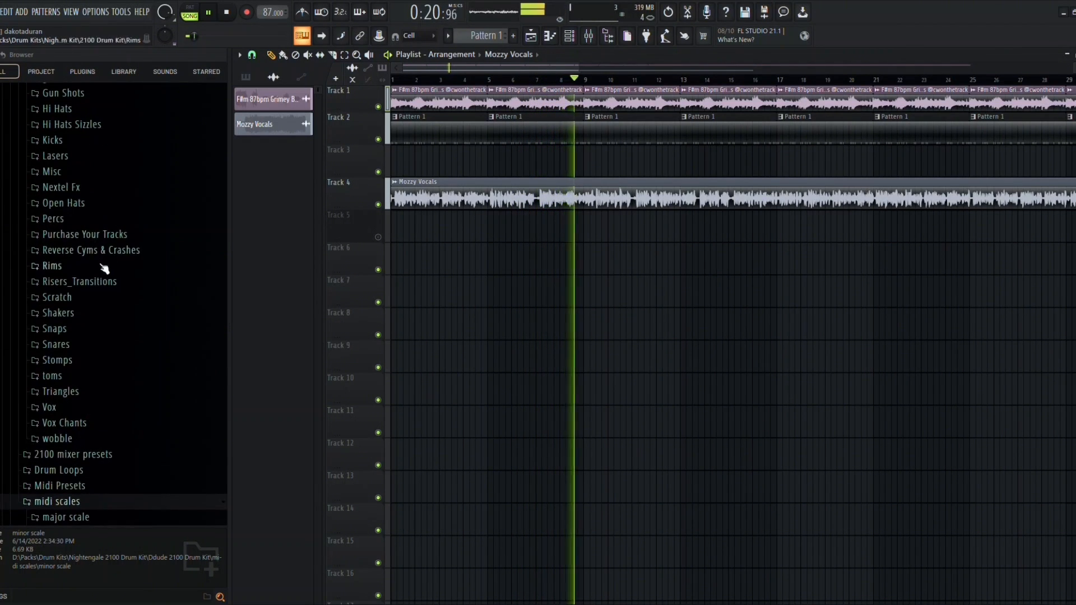
{"action": "key", "text": "space"}
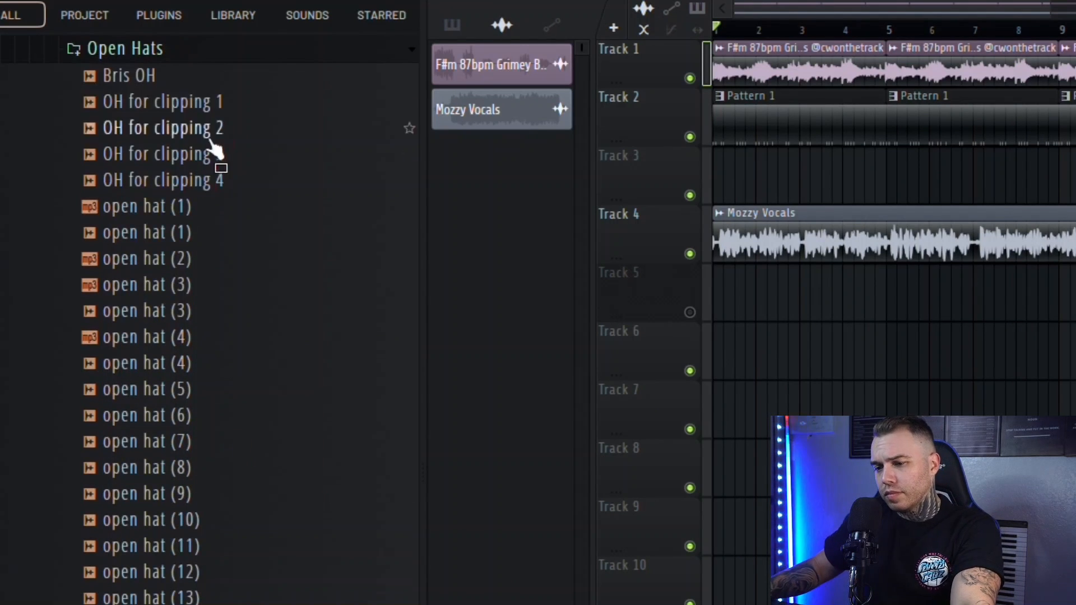
{"action": "left_click", "coordinate": [216, 133]}
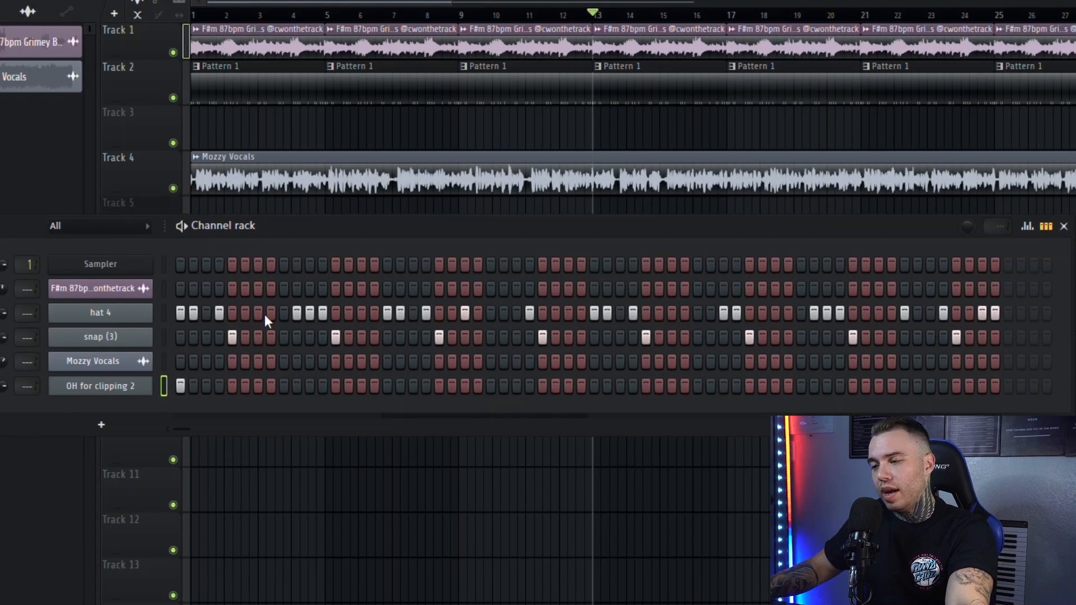
Step: Resume playback and add OH for clipping 2 hits on steps 7, 17 and 23
{"action": "key", "text": "space"}
{"action": "left_click", "coordinate": [258, 387]}
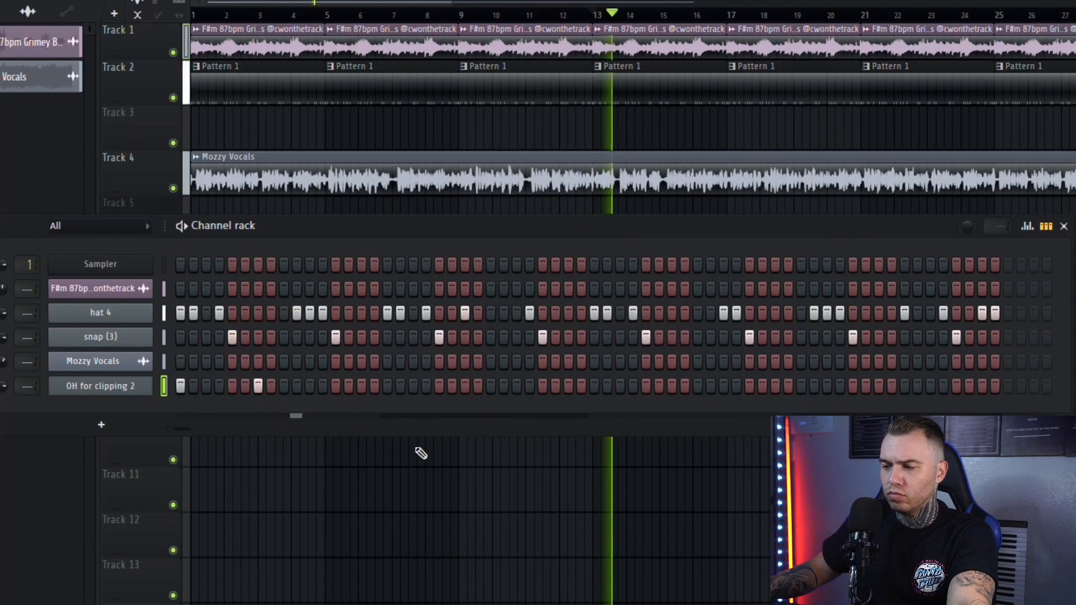
{"action": "left_click", "coordinate": [388, 387]}
{"action": "left_click", "coordinate": [466, 387]}
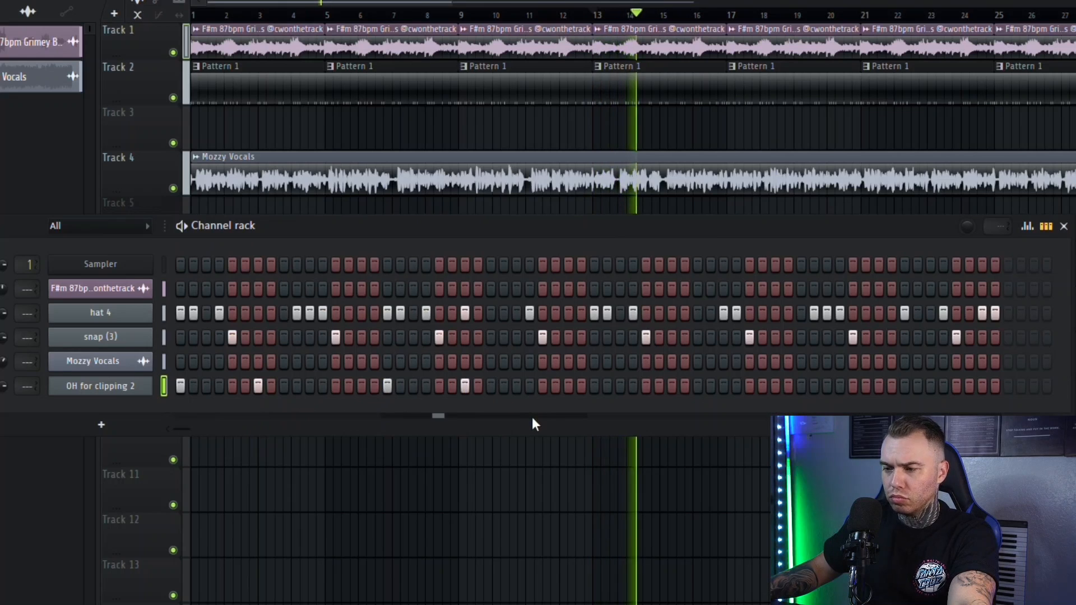
{"action": "left_click", "coordinate": [594, 386]}
{"action": "left_click", "coordinate": [633, 386]}
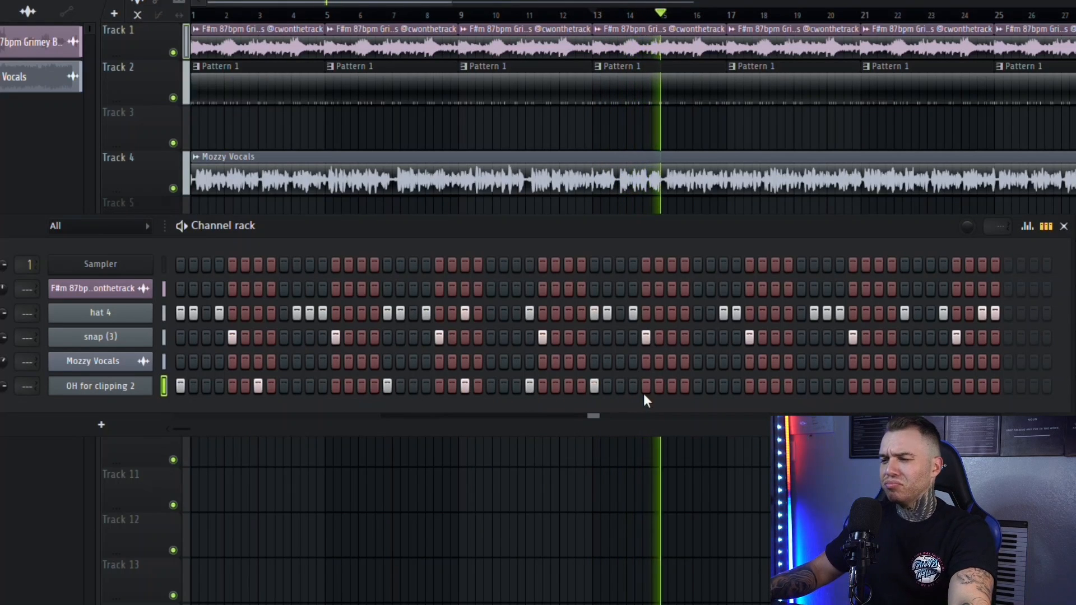
{"action": "left_click", "coordinate": [633, 387]}
{"action": "left_click", "coordinate": [594, 386]}
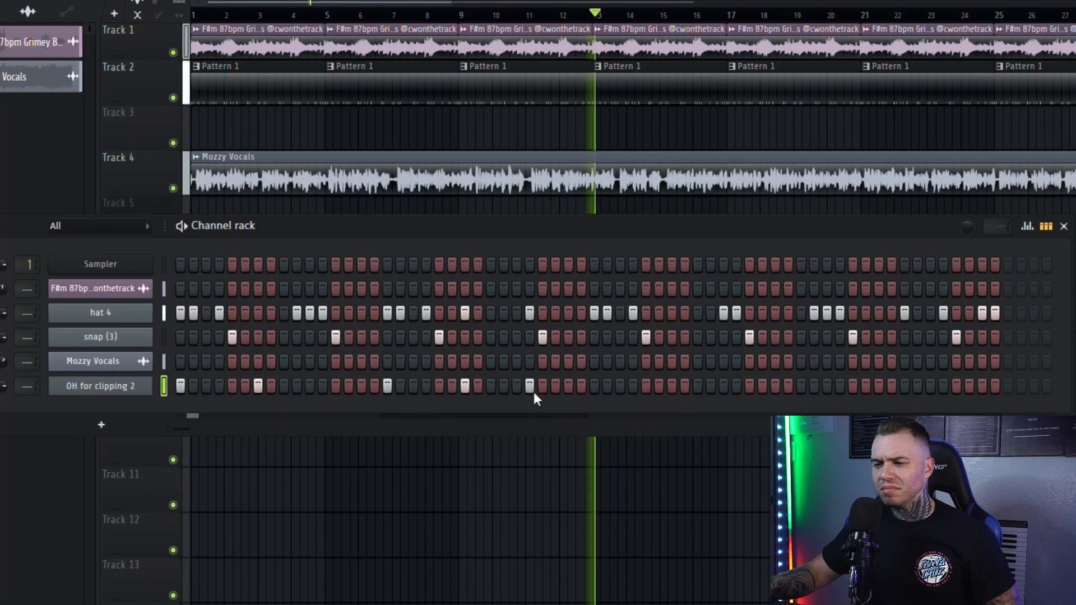
Step: Add OH for clipping 2 hits on steps 31, 33, 39, 49, 55, 59 and 62
{"action": "left_click", "coordinate": [569, 386]}
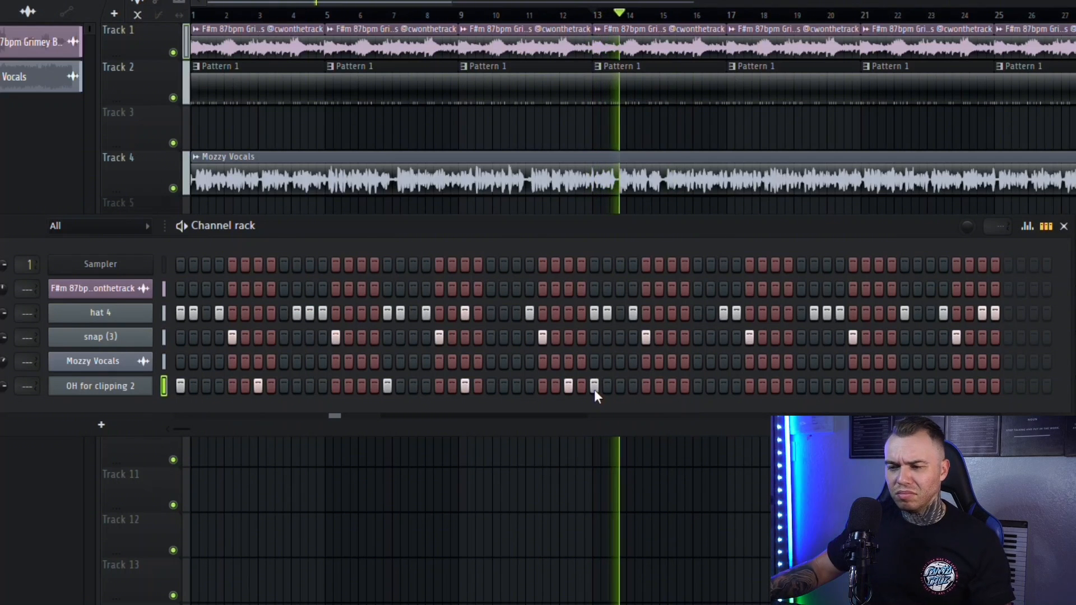
{"action": "left_click", "coordinate": [594, 386]}
{"action": "left_click", "coordinate": [671, 386]}
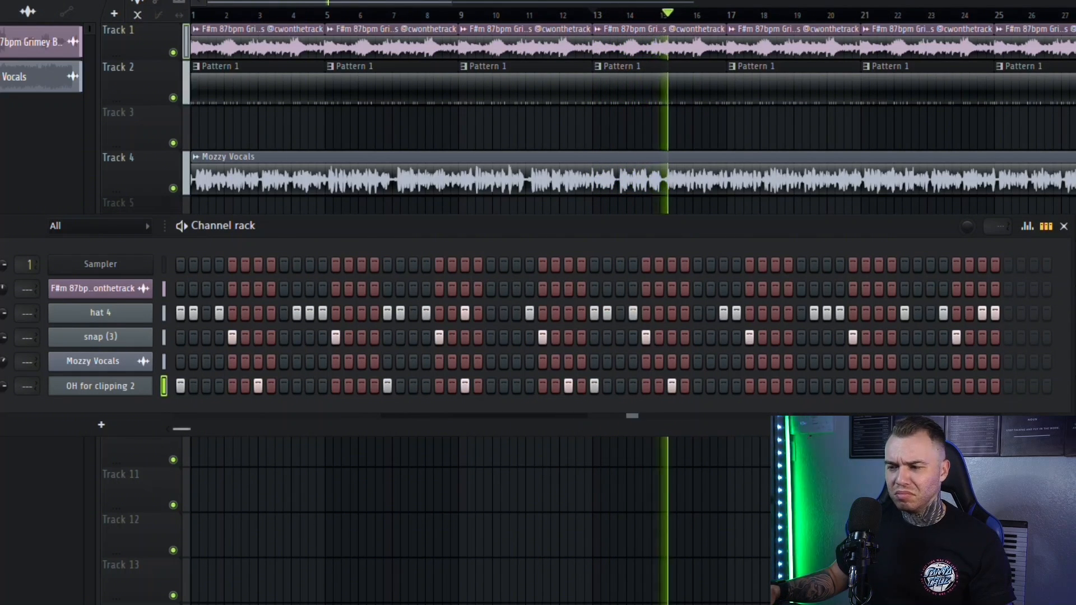
{"action": "left_click", "coordinate": [801, 386]}
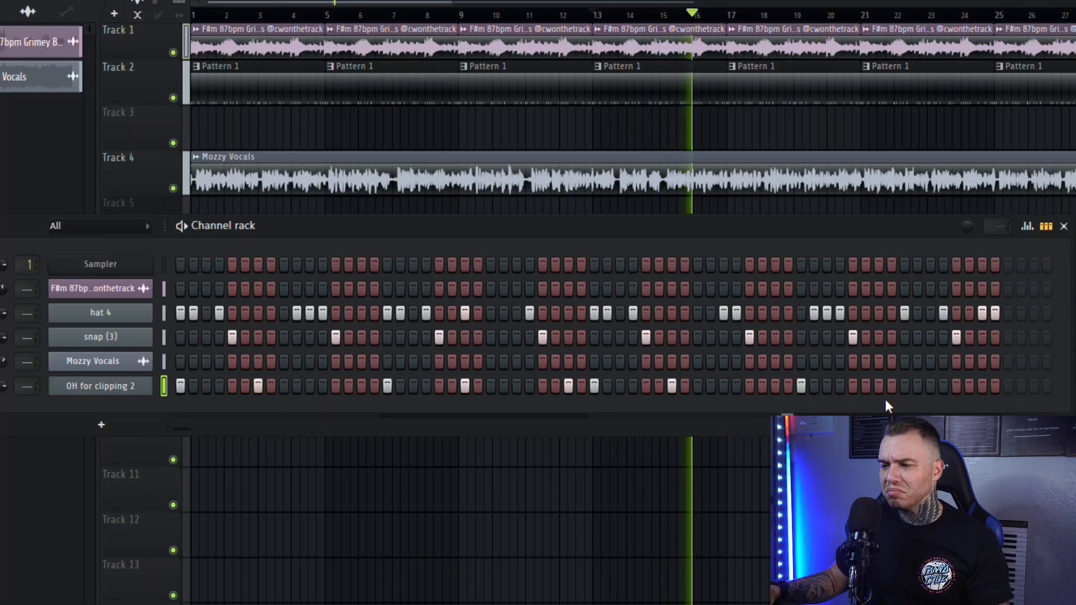
{"action": "left_click", "coordinate": [878, 386]}
{"action": "left_click", "coordinate": [931, 386]}
{"action": "left_click", "coordinate": [969, 386]}
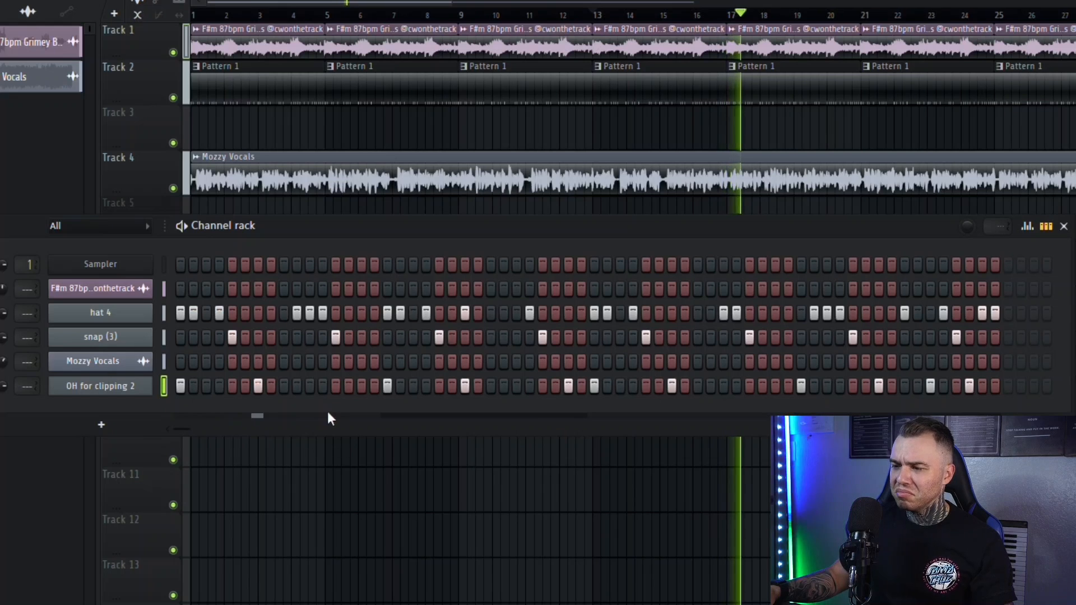
Step: Add OH for clipping 2 hits on steps 12, 15 and 52, keep the one on step 17, and close the Channel rack
{"action": "left_click", "coordinate": [323, 386]}
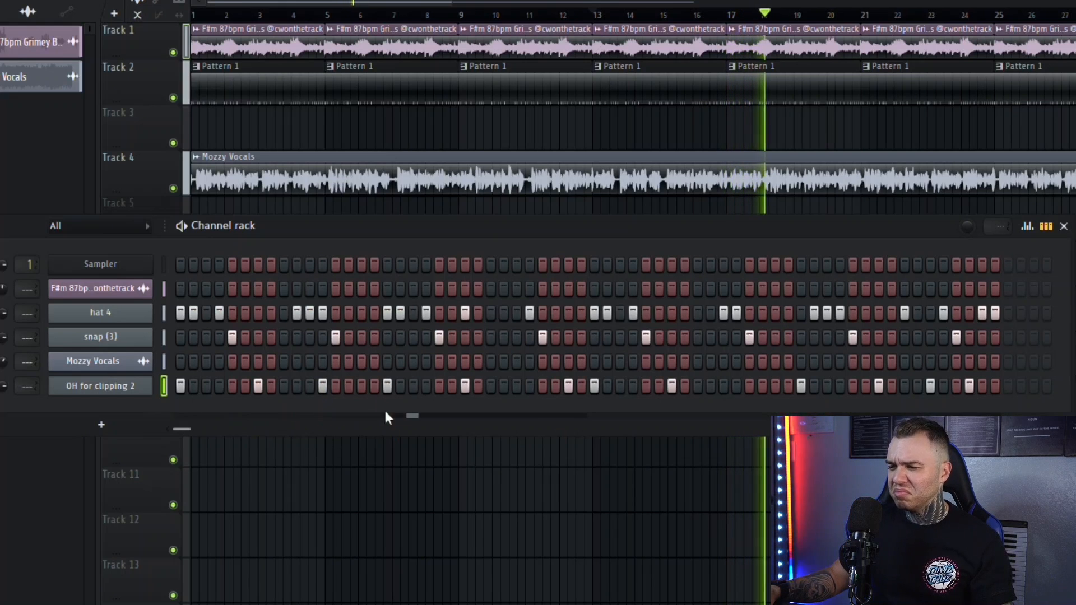
{"action": "left_click", "coordinate": [387, 386]}
{"action": "left_click", "coordinate": [362, 386]}
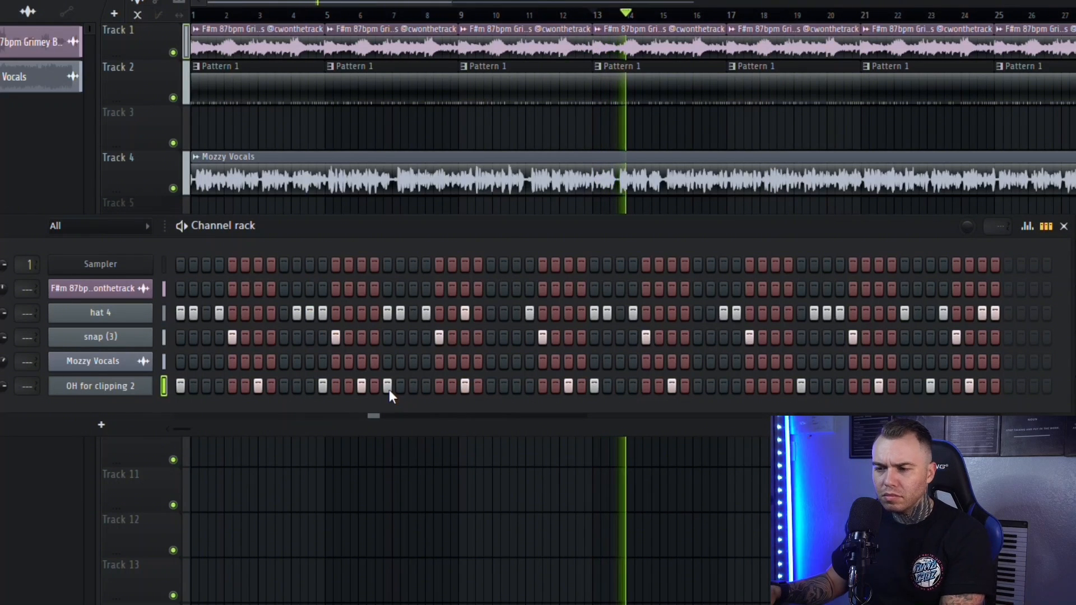
{"action": "left_click", "coordinate": [387, 386]}
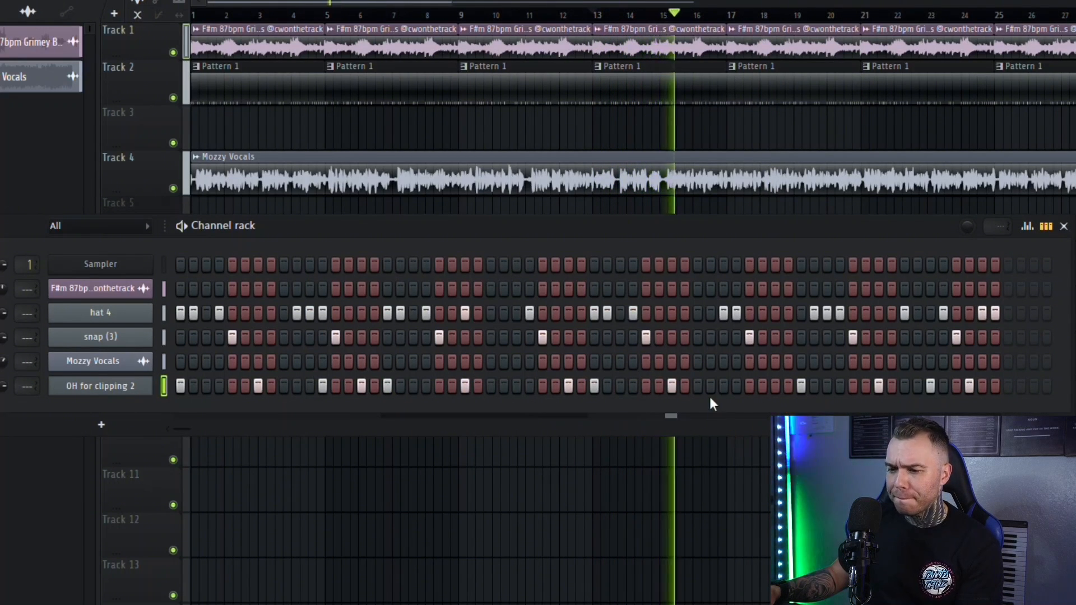
{"action": "left_click", "coordinate": [840, 386]}
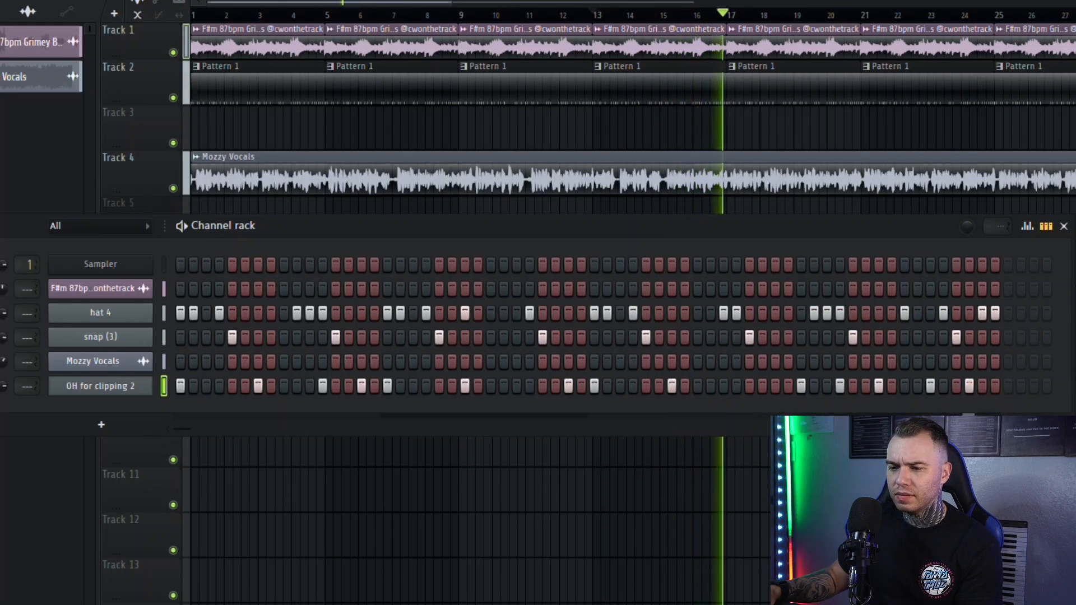
{"action": "left_click", "coordinate": [1064, 226]}
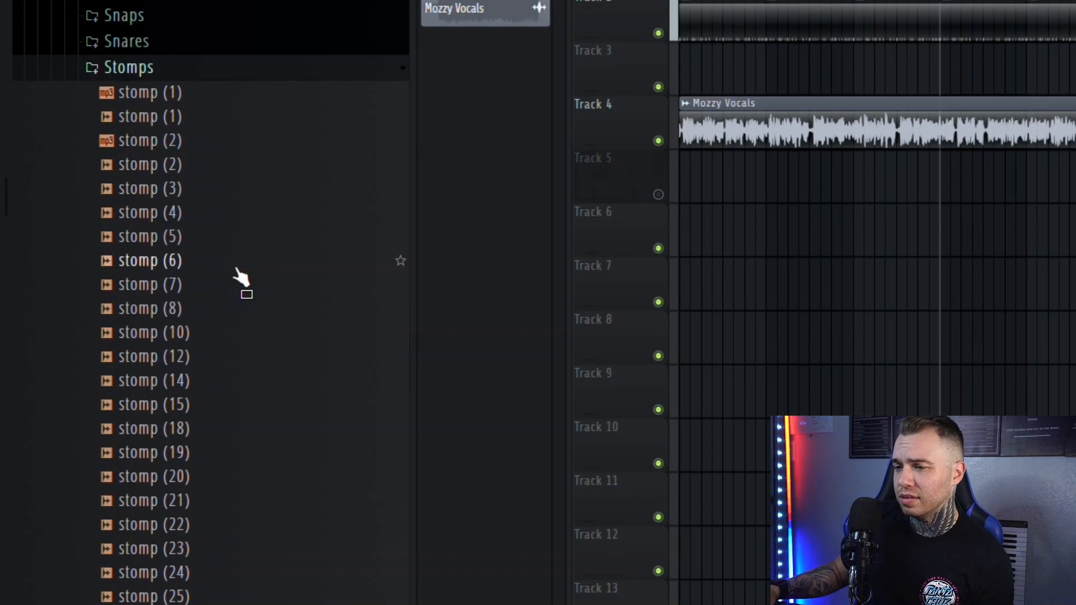
Step: Load the stomp (12) sample as a new channel and give it hits on steps 1, 7, 23, 33, 39, 55 and 62
{"action": "left_click_drag", "start_coordinate": [156, 355], "coordinate": [684, 46]}
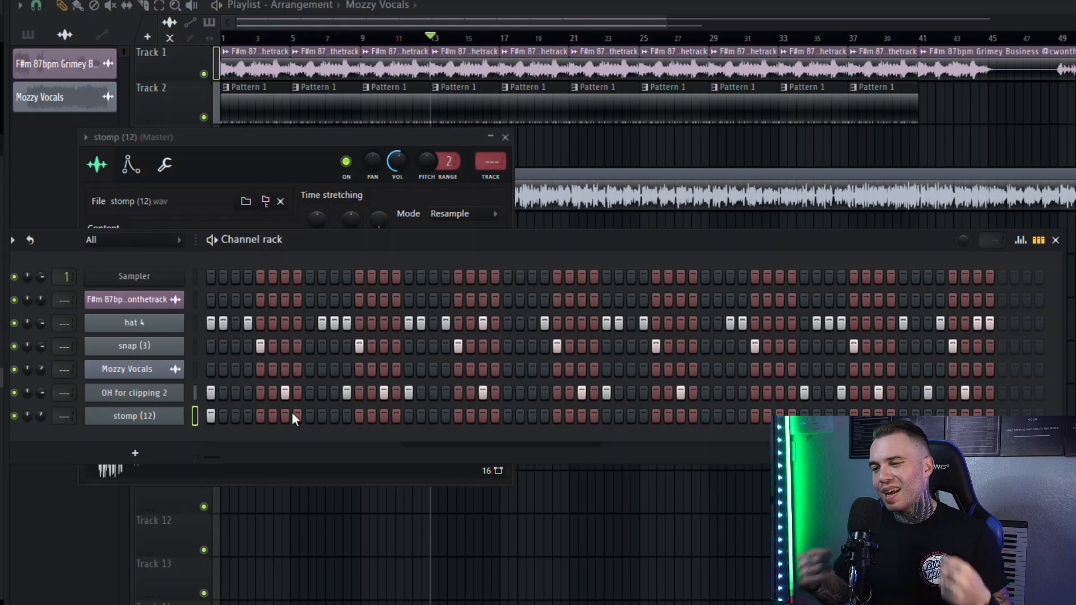
{"action": "left_click", "coordinate": [284, 418]}
{"action": "key", "text": "space"}
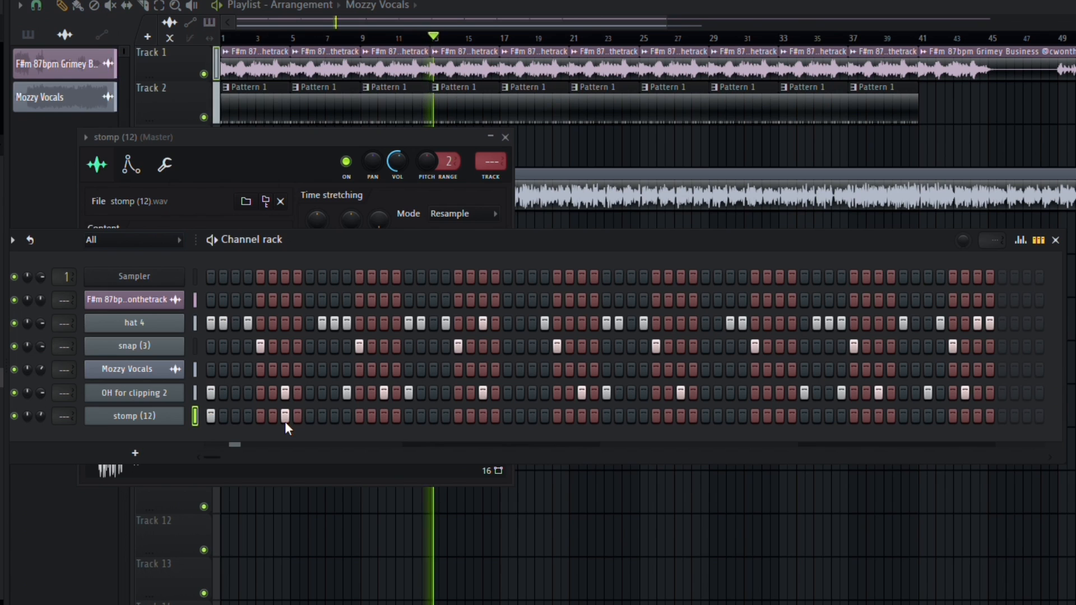
{"action": "left_click", "coordinate": [483, 418]}
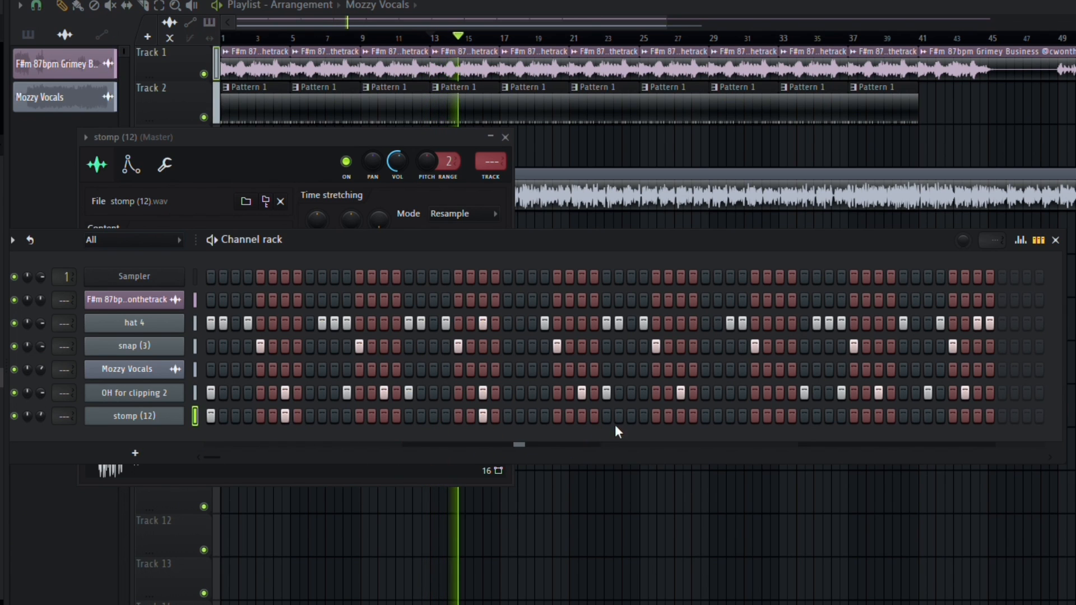
{"action": "left_click", "coordinate": [680, 417]}
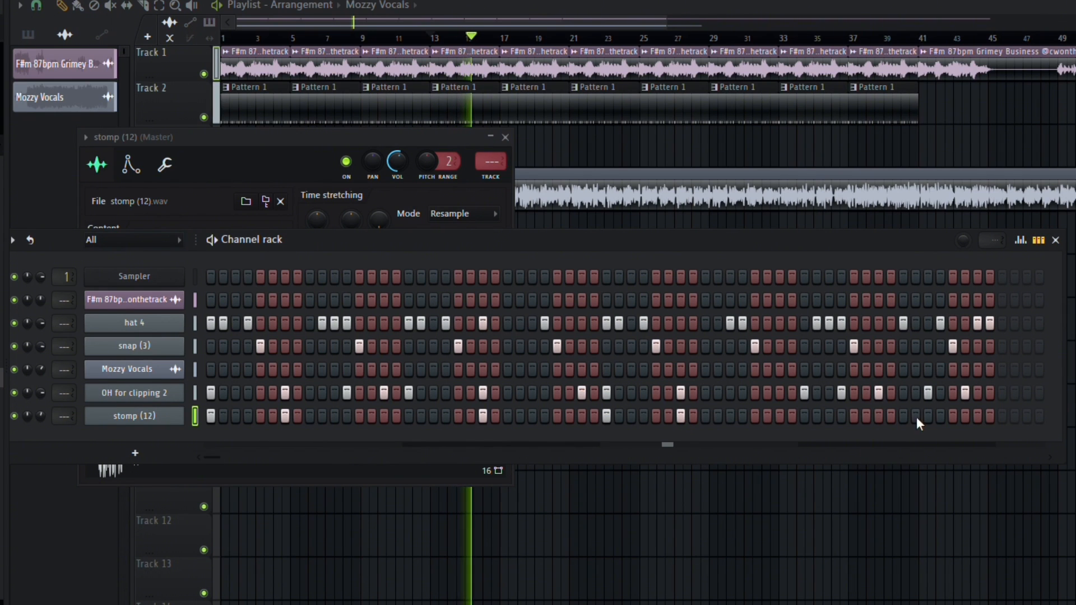
{"action": "left_click", "coordinate": [878, 416]}
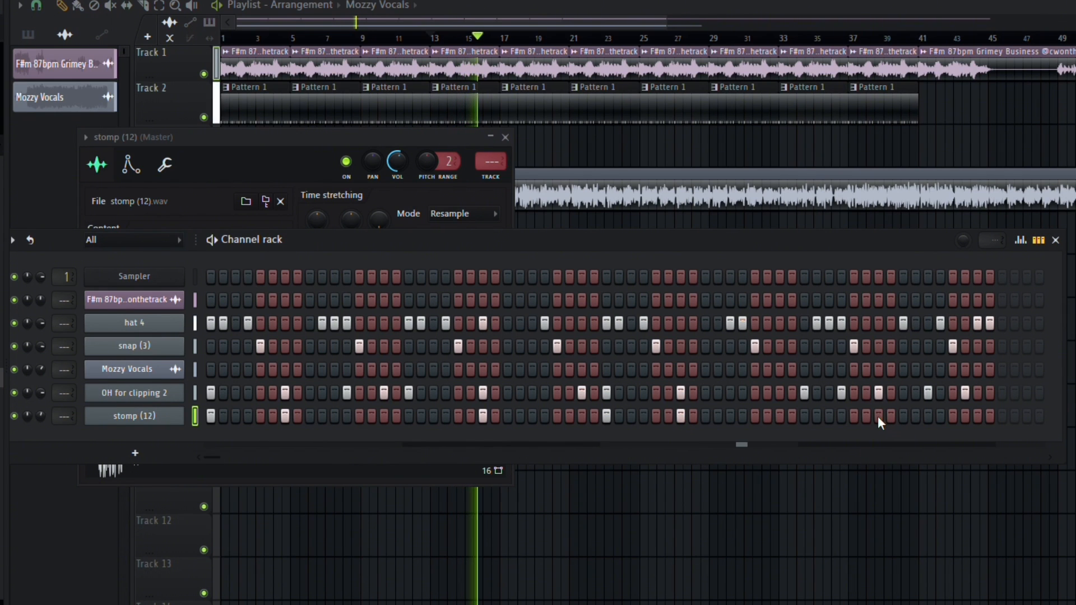
{"action": "left_click", "coordinate": [505, 138]}
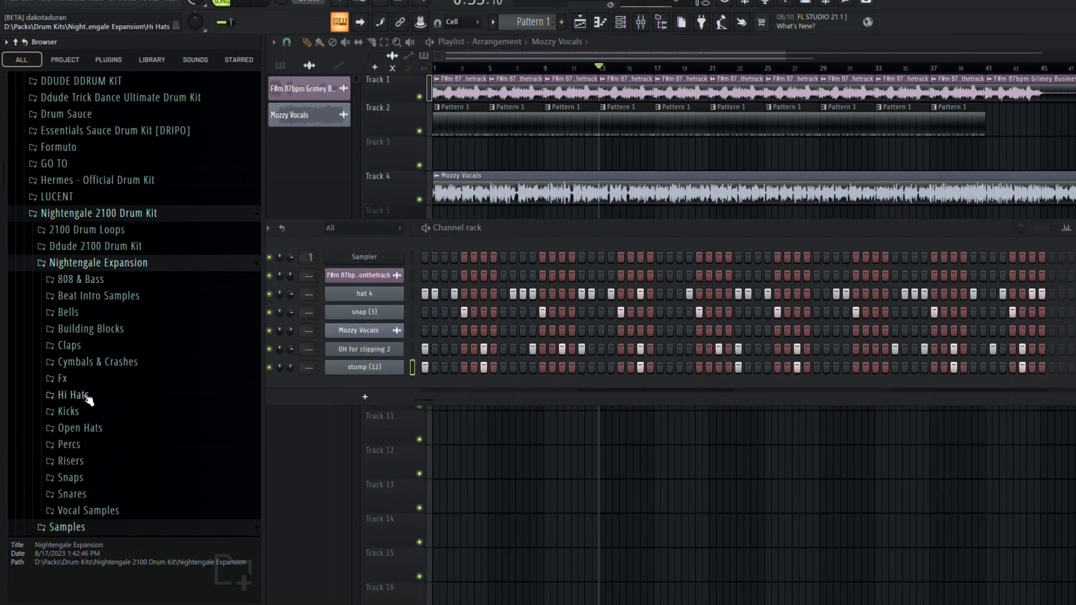
Step: Audition kicks in the Nightengale Expansion's Kicks folder, load Kick (Brick) (1) as a new channel, and start playback
{"action": "left_click", "coordinate": [70, 404]}
{"action": "left_click", "coordinate": [98, 350]}
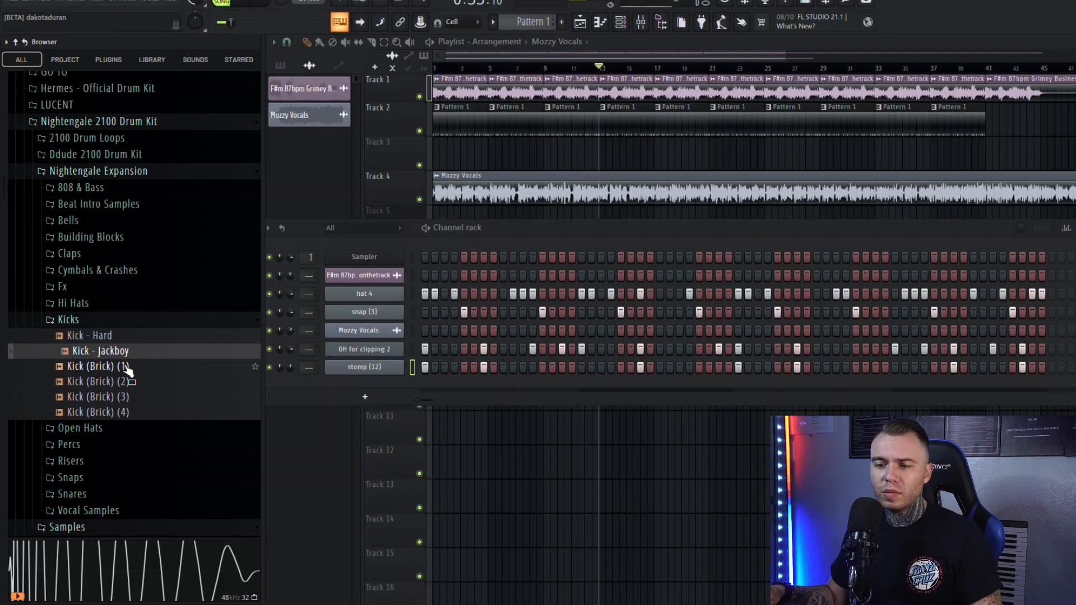
{"action": "left_click", "coordinate": [126, 366]}
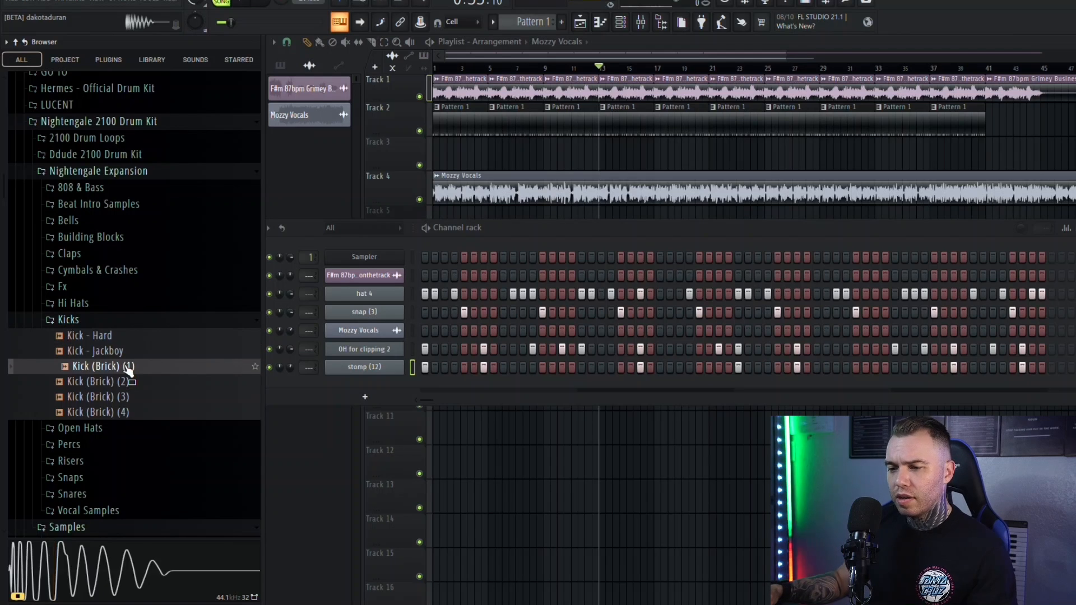
{"action": "left_click", "coordinate": [134, 383]}
{"action": "left_click", "coordinate": [133, 366]}
{"action": "left_click_drag", "start_coordinate": [134, 366], "coordinate": [359, 387]}
{"action": "key", "text": "space"}
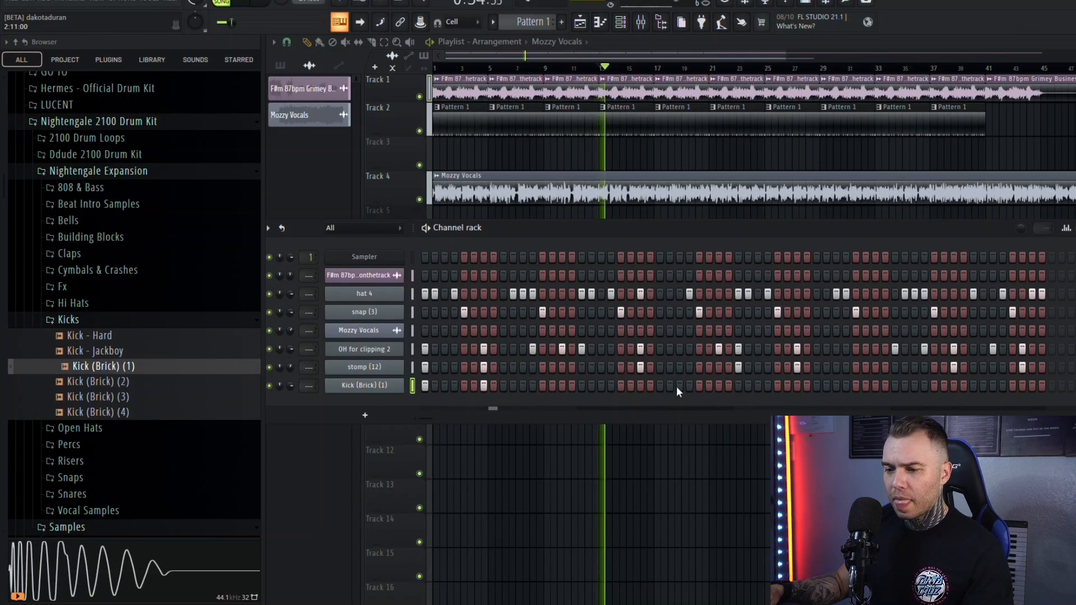
Step: Give Kick (Brick) (1) hits on steps 17, 23, 31, 33, 39, 52, 55, 59, 62 and 63
{"action": "left_click", "coordinate": [582, 386]}
{"action": "left_click", "coordinate": [591, 386]}
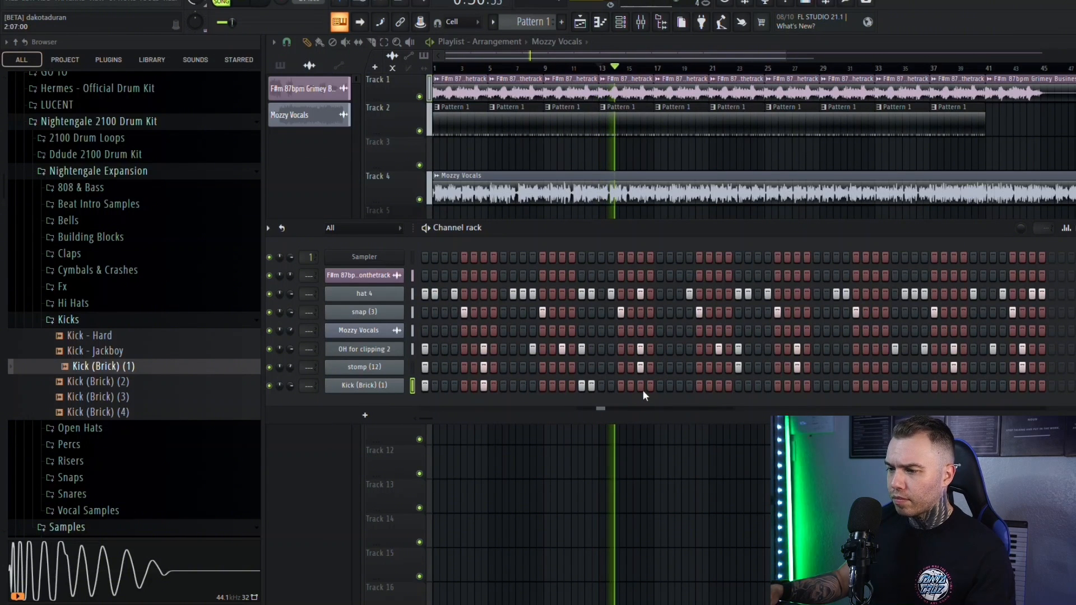
{"action": "left_click", "coordinate": [591, 386]}
{"action": "left_click", "coordinate": [581, 386]}
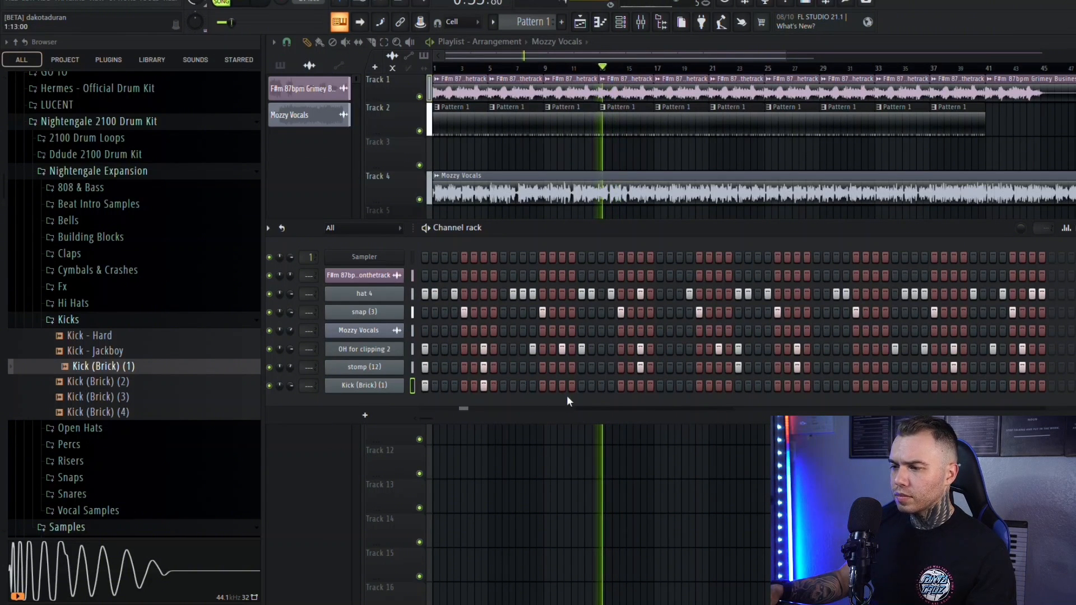
{"action": "left_click", "coordinate": [640, 386]}
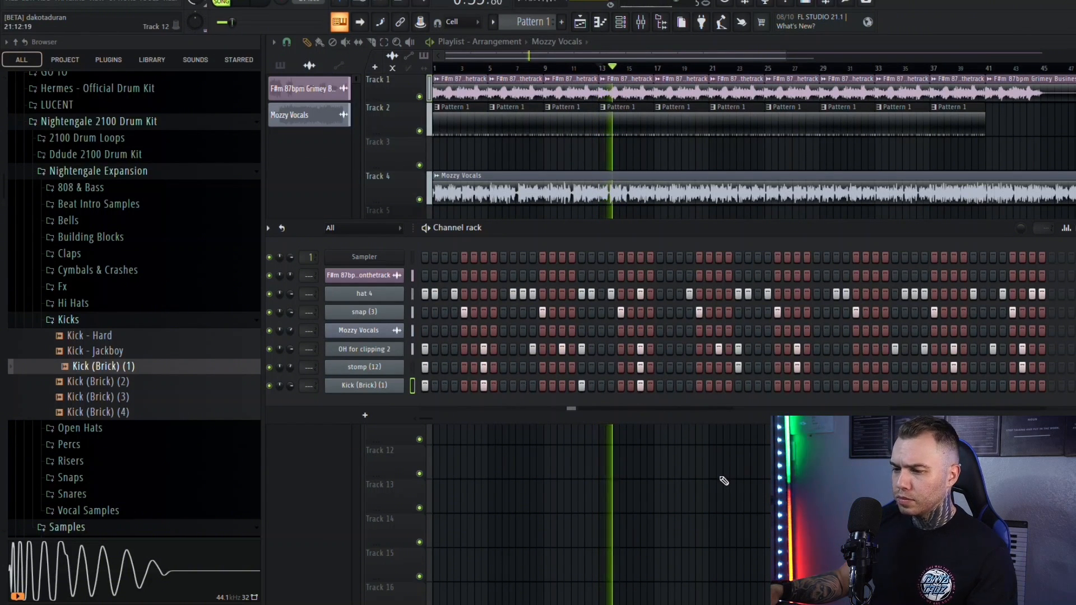
{"action": "left_click", "coordinate": [718, 385]}
{"action": "left_click", "coordinate": [739, 386]}
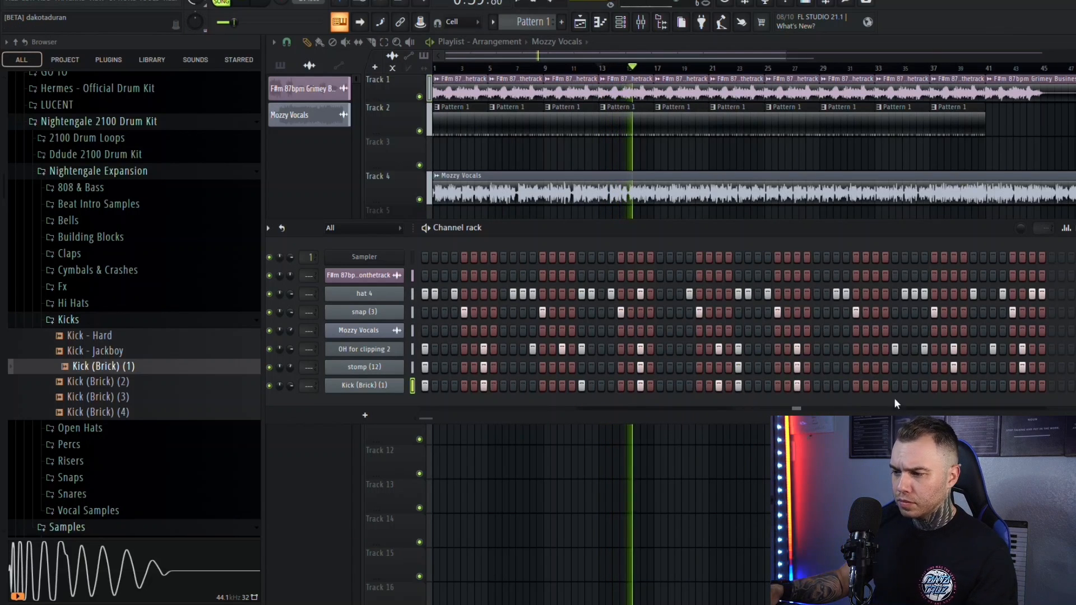
{"action": "left_click", "coordinate": [925, 386]}
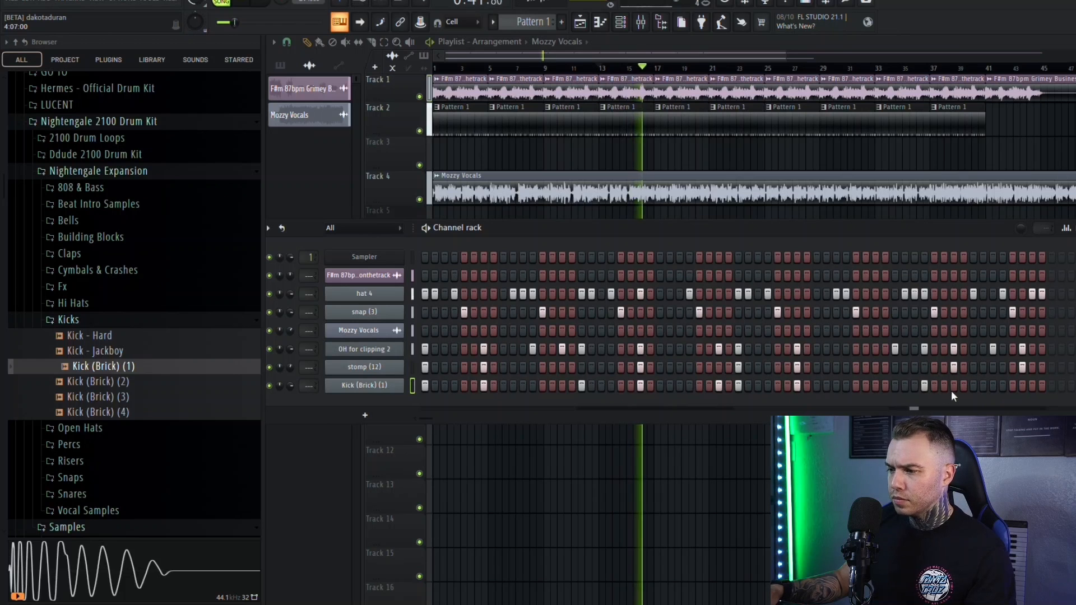
{"action": "left_click", "coordinate": [954, 385]}
{"action": "left_click", "coordinate": [993, 386]}
{"action": "left_click", "coordinate": [1023, 386]}
{"action": "left_click", "coordinate": [1032, 385]}
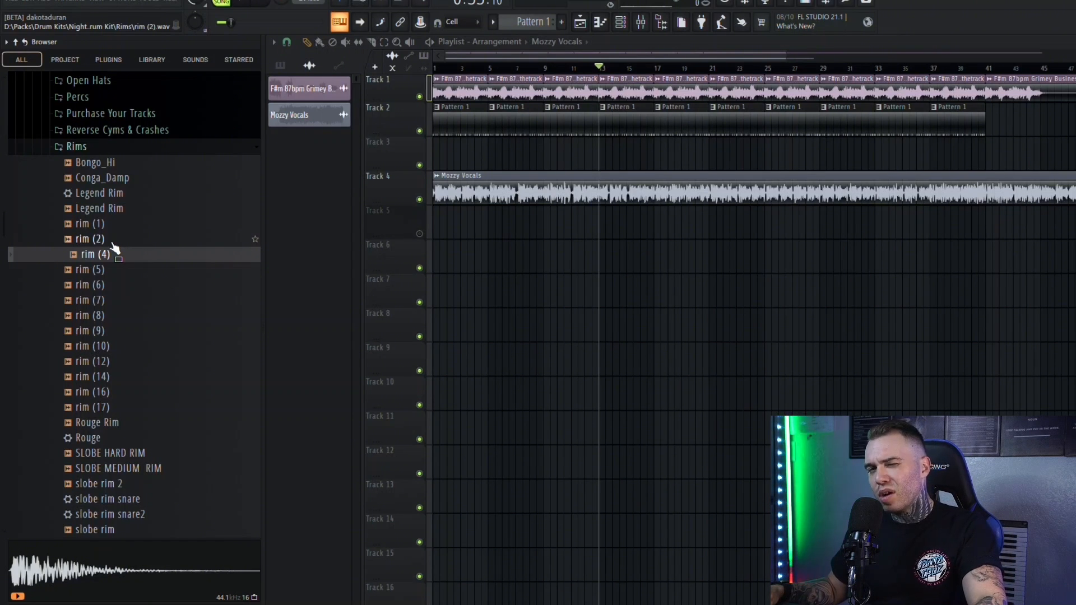
Step: Load the rim (5) sample as a new channel and give it hits on steps 16, 27, 28, 44, 59 and 60
{"action": "left_click", "coordinate": [107, 269]}
{"action": "left_click", "coordinate": [106, 270]}
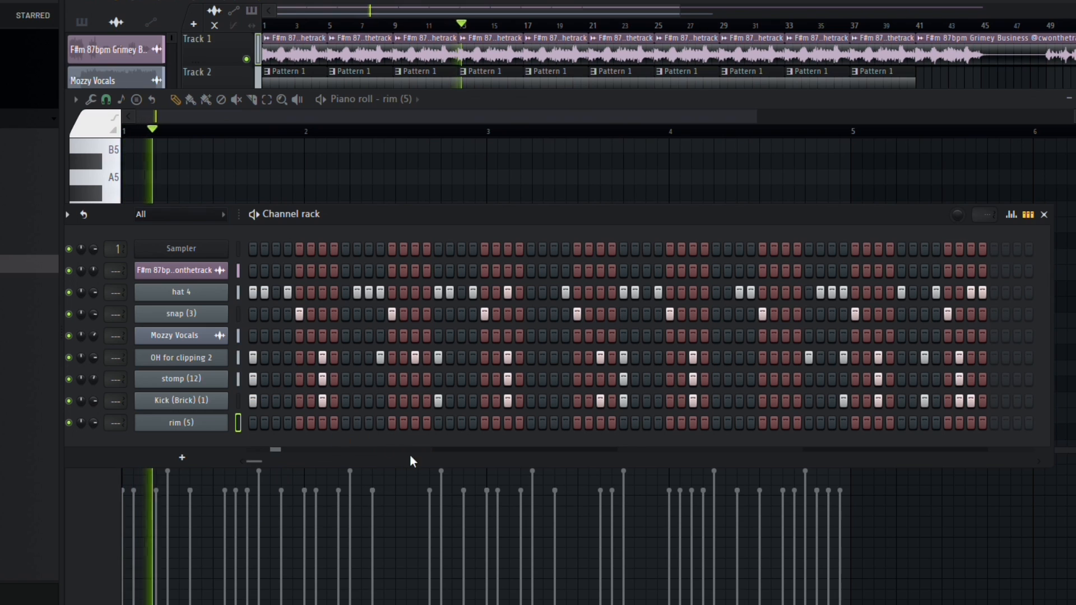
{"action": "left_click", "coordinate": [426, 424]}
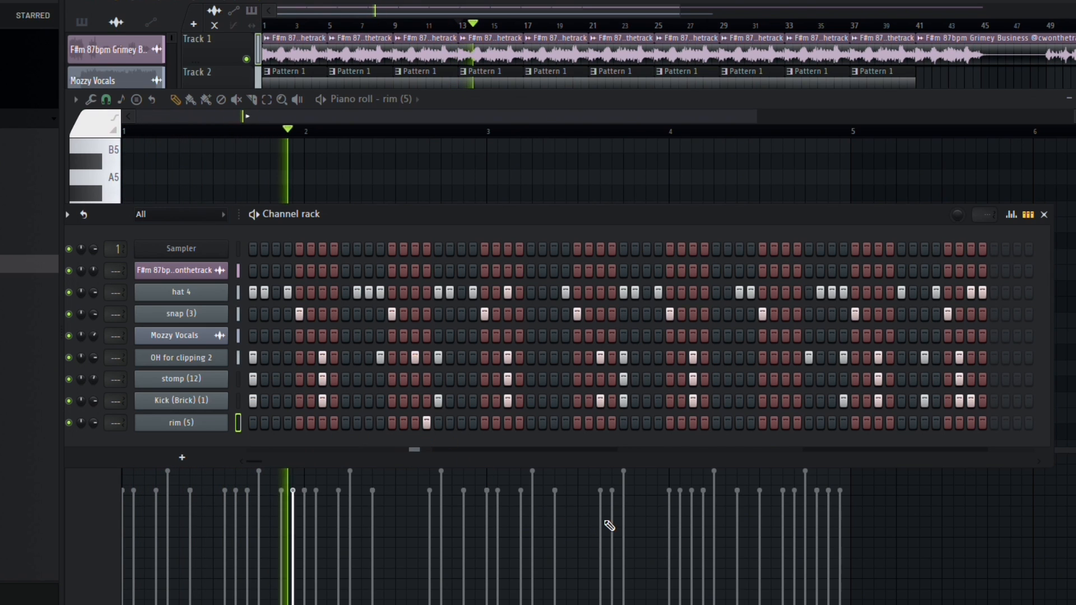
{"action": "left_click", "coordinate": [555, 422]}
{"action": "left_click", "coordinate": [565, 423]}
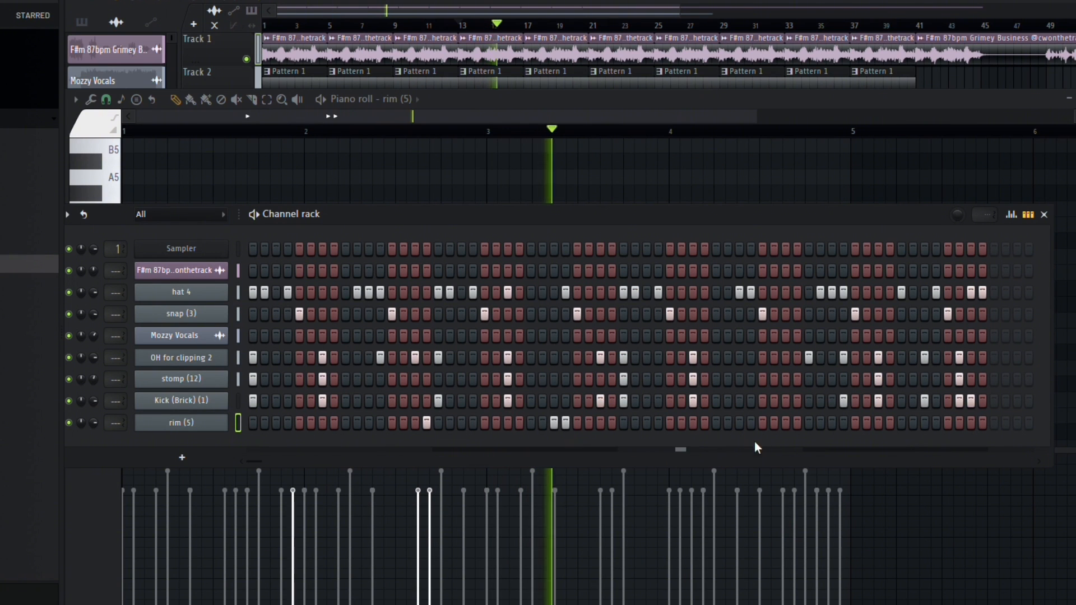
{"action": "left_click", "coordinate": [751, 424]}
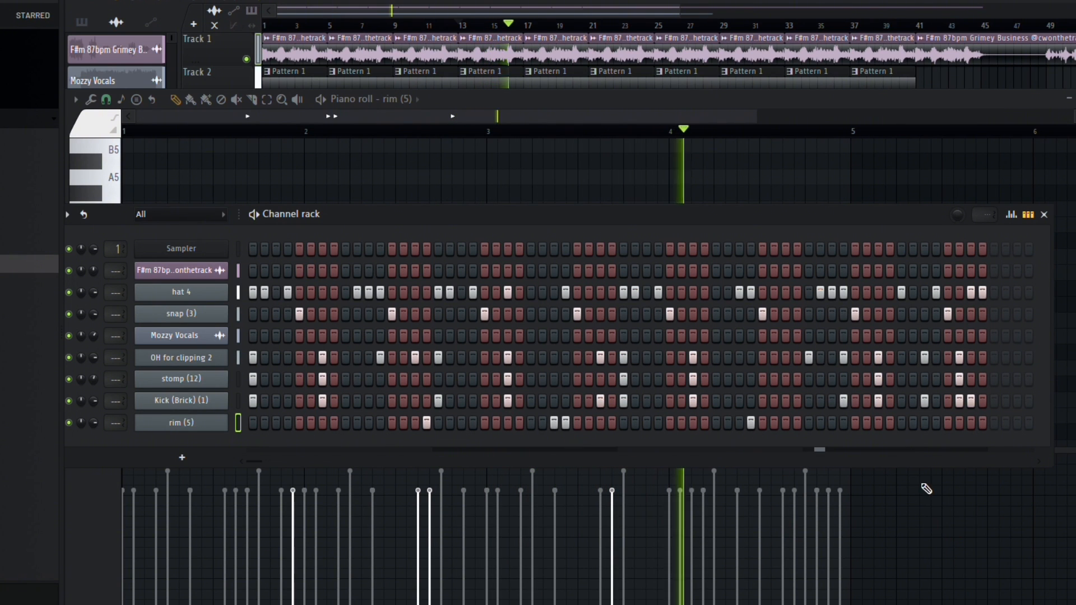
{"action": "left_click", "coordinate": [936, 422]}
{"action": "left_click", "coordinate": [925, 422]}
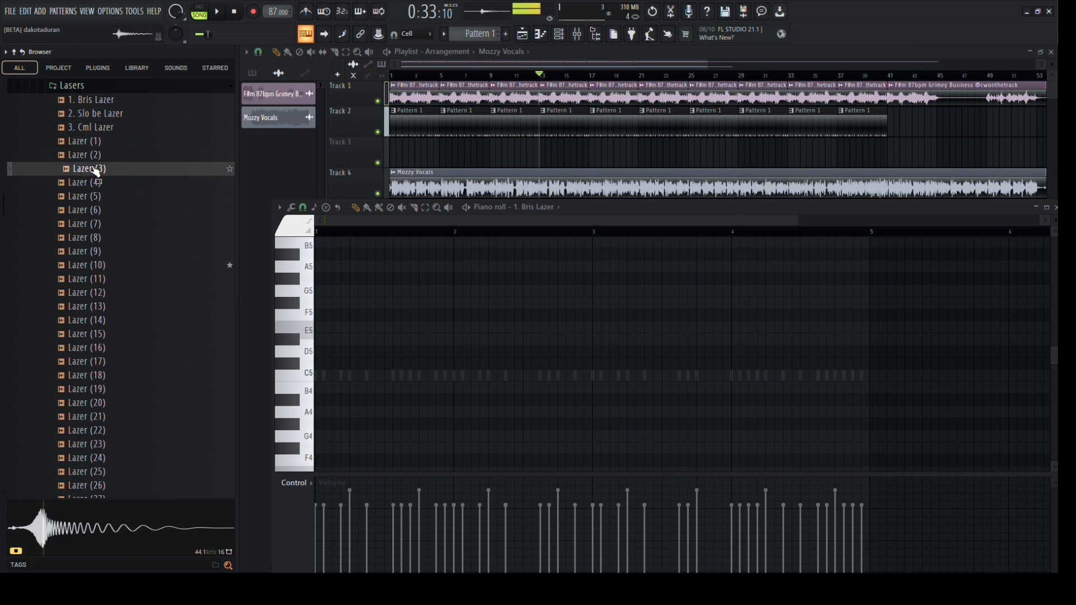
Step: Audition samples in the Lasers folder, load Lazer (12) as a new channel in the piano roll, and start playback
{"action": "left_click", "coordinate": [84, 155]}
{"action": "left_click", "coordinate": [90, 183]}
{"action": "left_click_drag", "start_coordinate": [90, 183], "coordinate": [571, 255]}
{"action": "key", "text": "Escape"}
{"action": "key", "text": "space"}
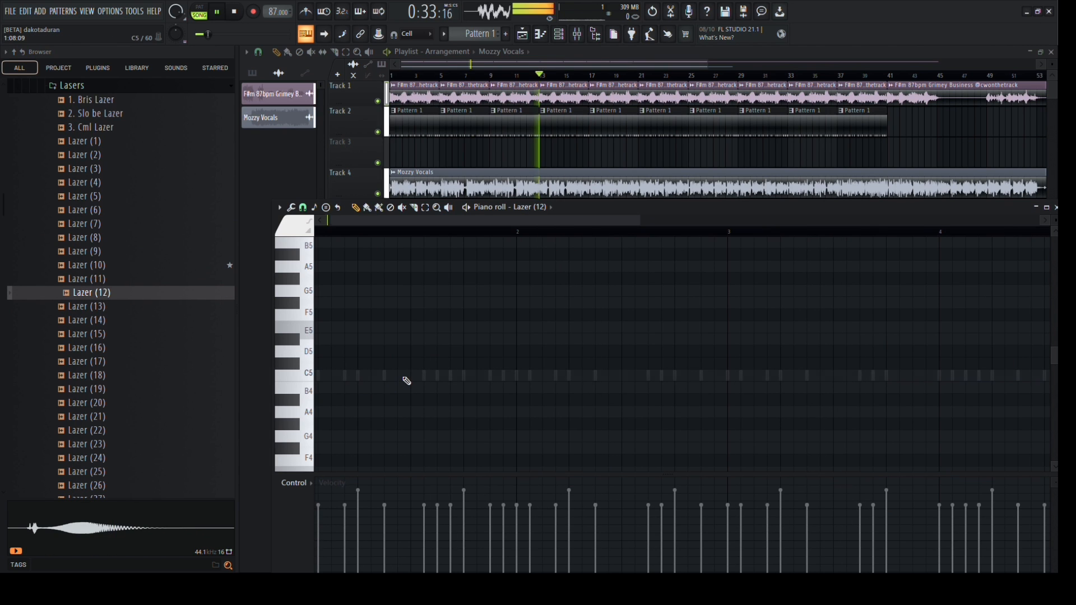
{"action": "left_click", "coordinate": [404, 376]}
{"action": "key", "text": "space"}
{"action": "right_click", "coordinate": [404, 380]}
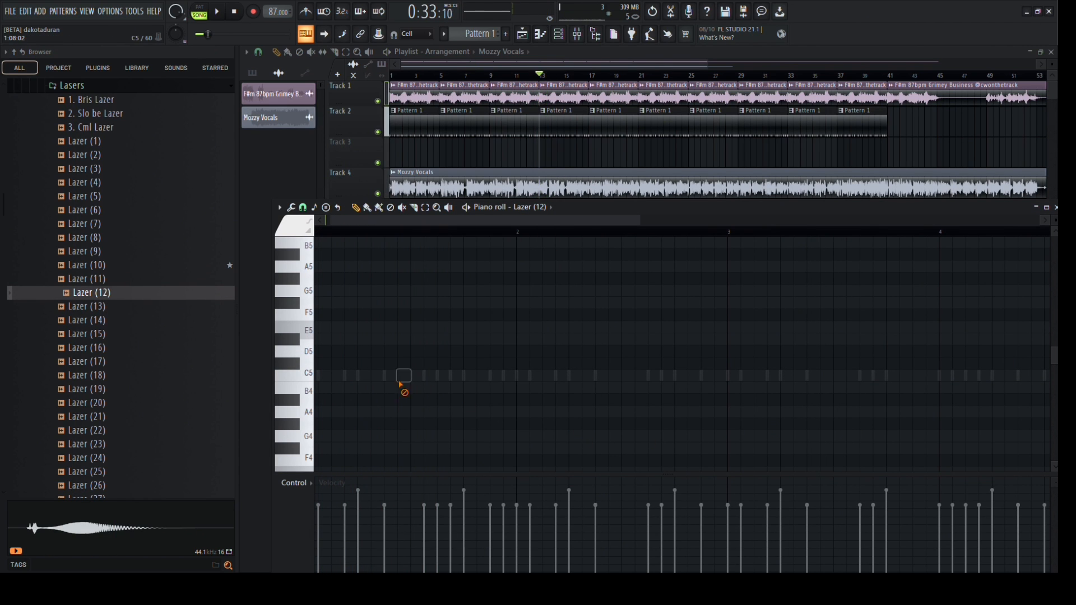
{"action": "key", "text": "space"}
{"action": "left_click", "coordinate": [364, 380]}
{"action": "key", "text": "space"}
{"action": "right_click", "coordinate": [359, 382]}
Step: Place C5 notes for Lazer (12) on step 4 of bar 1, steps 15 and 16 of bar 2, and step 8 of bar 3
{"action": "left_click", "coordinate": [350, 380]}
{"action": "key", "text": "space"}
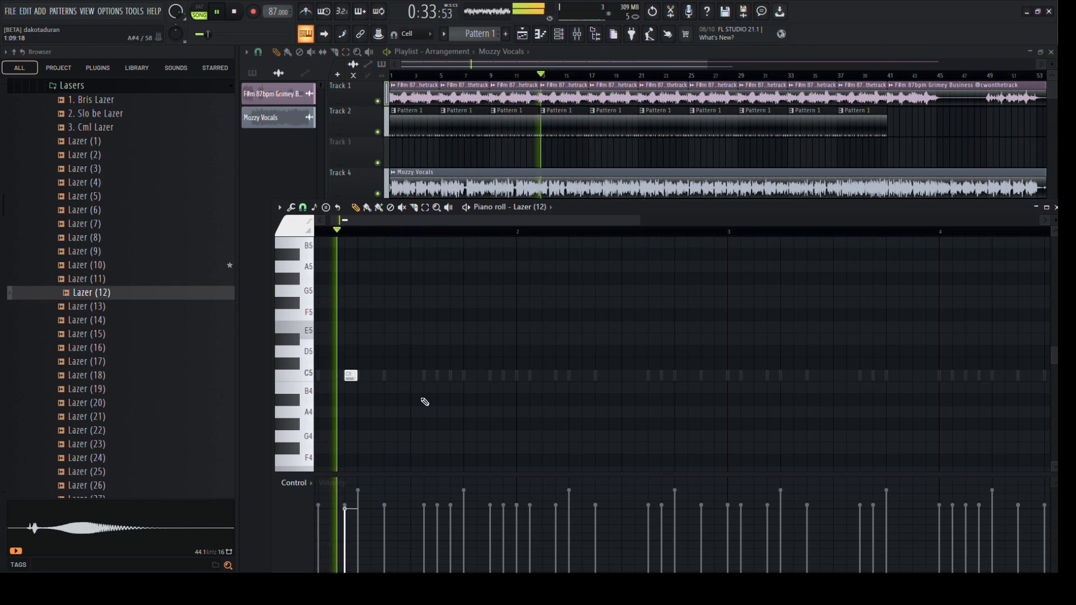
{"action": "left_click", "coordinate": [505, 378]}
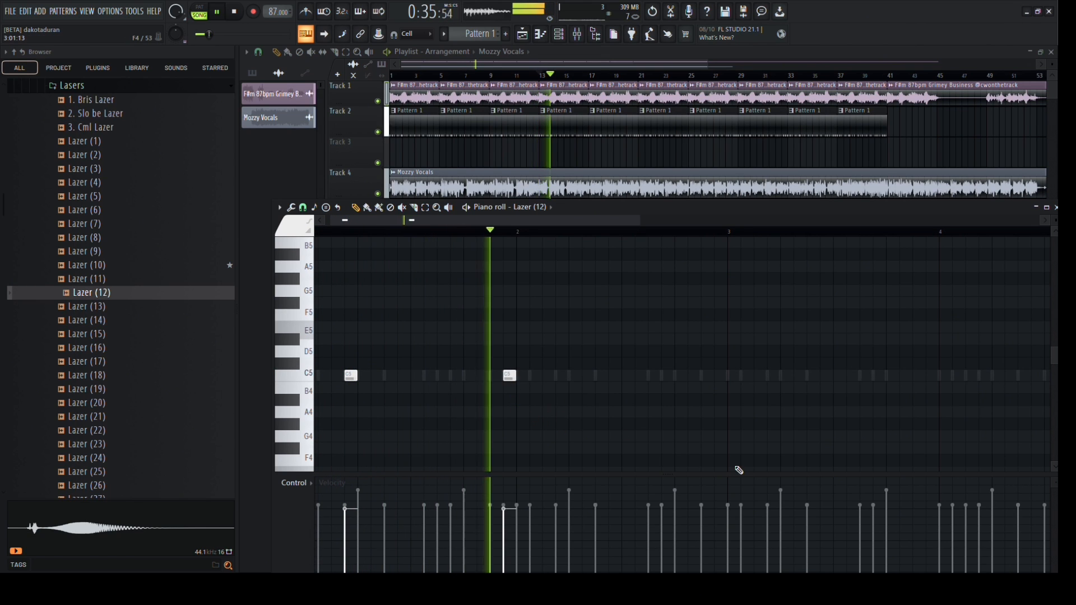
{"action": "right_click", "coordinate": [510, 377]}
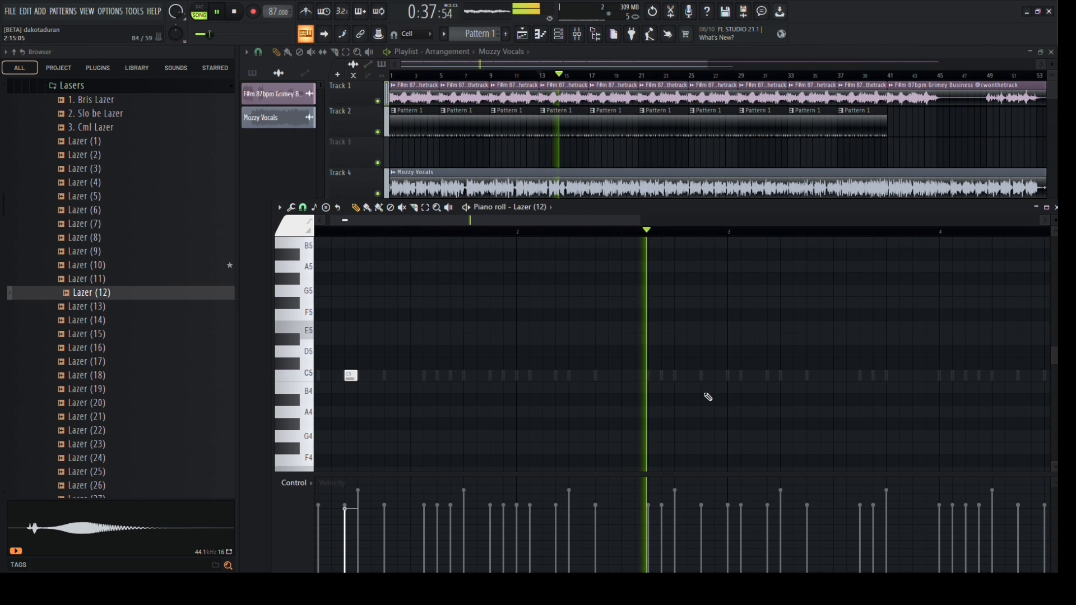
{"action": "left_click", "coordinate": [708, 376]}
{"action": "left_click", "coordinate": [721, 376]}
{"action": "left_click_drag", "start_coordinate": [640, 221], "coordinate": [704, 222]}
{"action": "left_click", "coordinate": [803, 377]}
{"action": "right_click", "coordinate": [804, 376]}
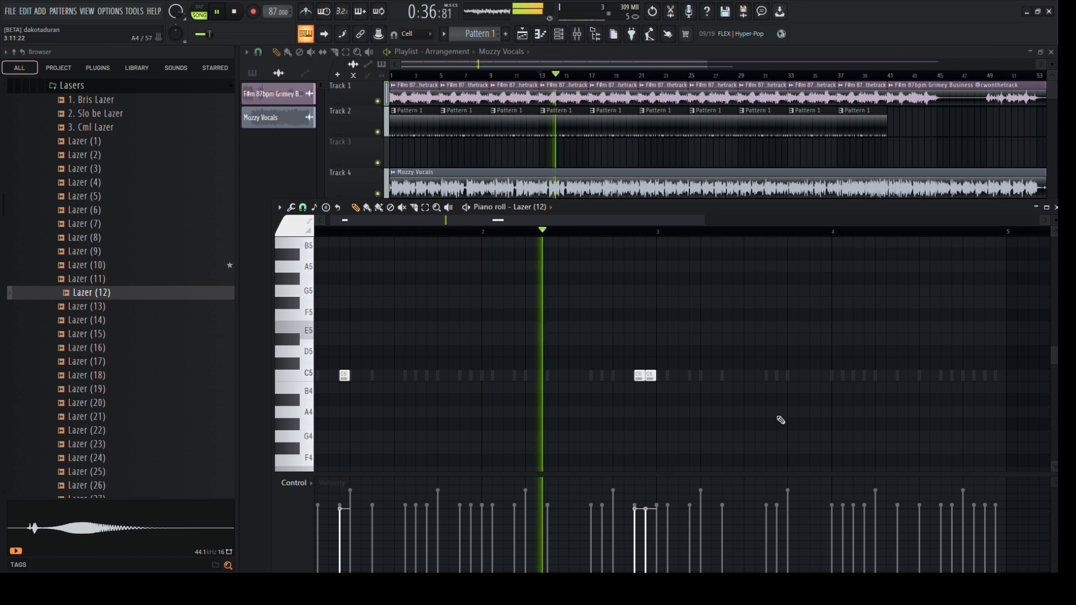
{"action": "left_click", "coordinate": [738, 376]}
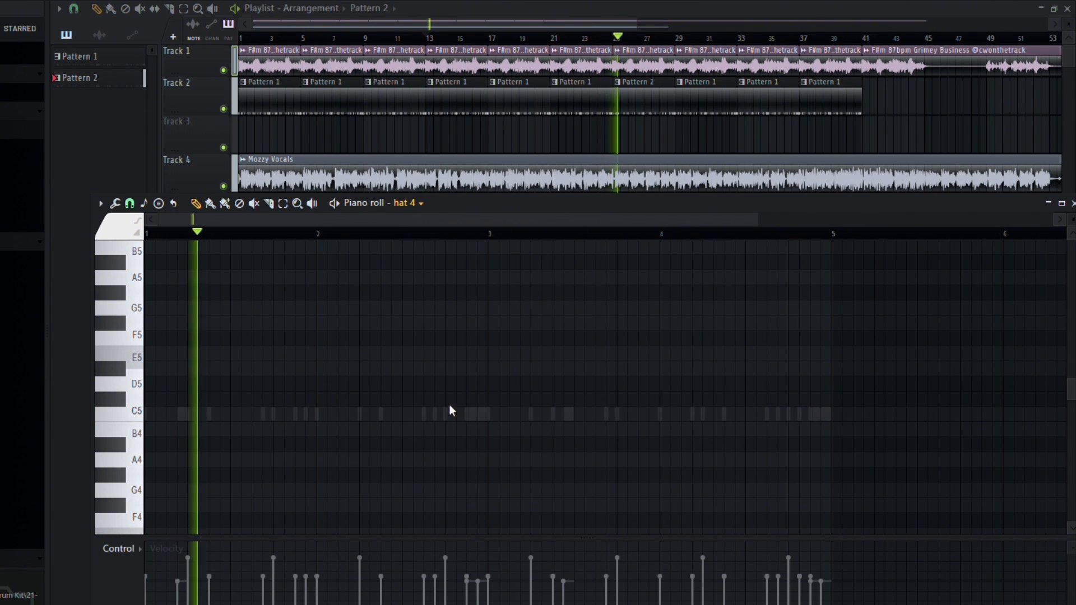
Step: Open the OH for clipping 2 notes of Pattern 2 and delete the ones on steps 15, 31, 52 and 59
{"action": "right_click", "coordinate": [466, 414]}
{"action": "right_click", "coordinate": [466, 414]}
{"action": "right_click", "coordinate": [296, 414]}
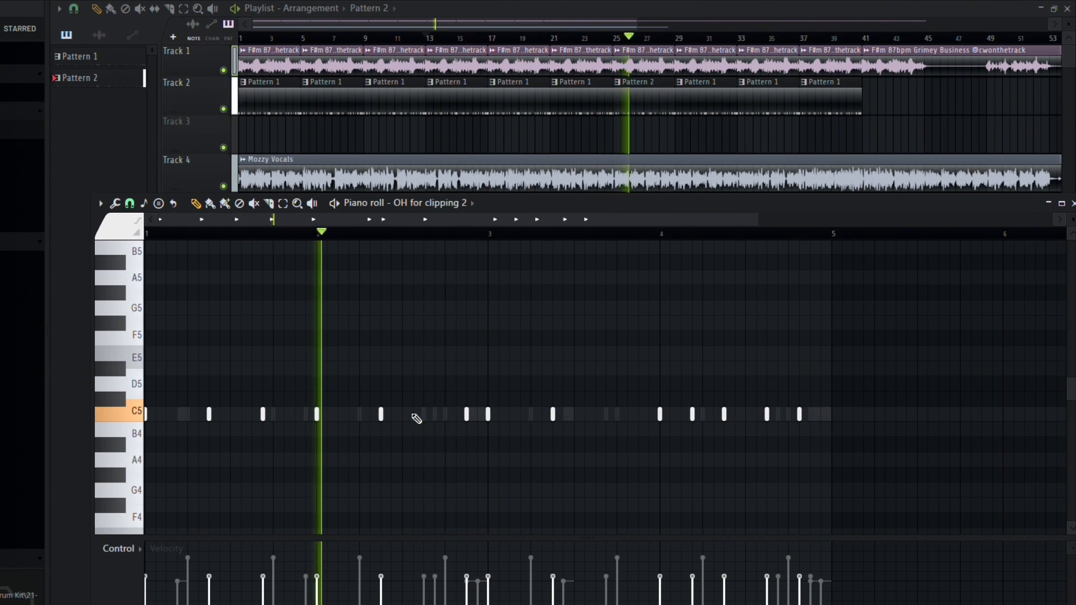
{"action": "right_click", "coordinate": [467, 414]}
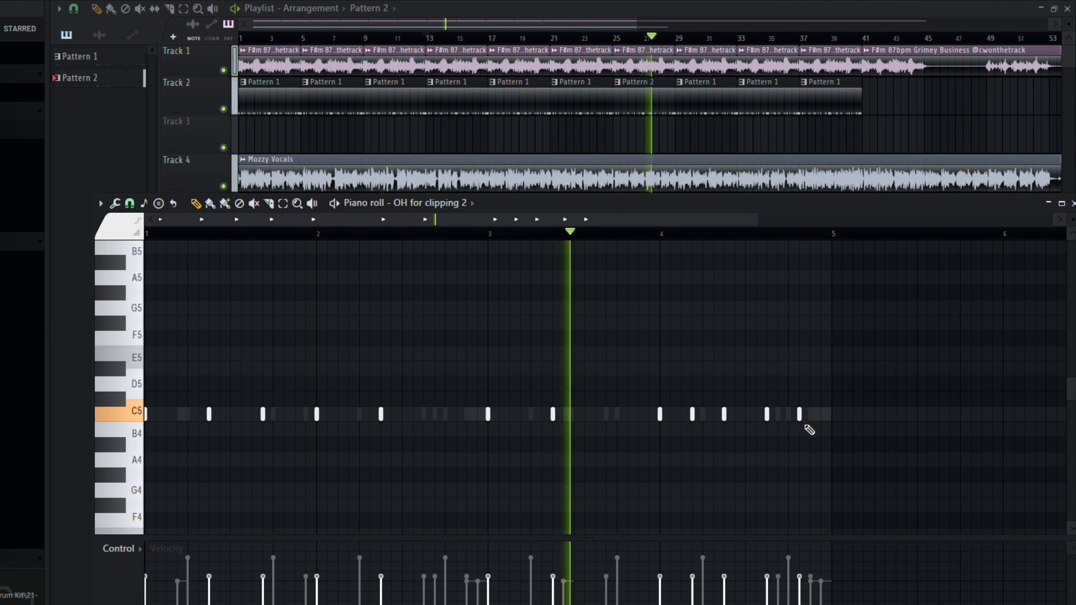
{"action": "right_click", "coordinate": [693, 414]}
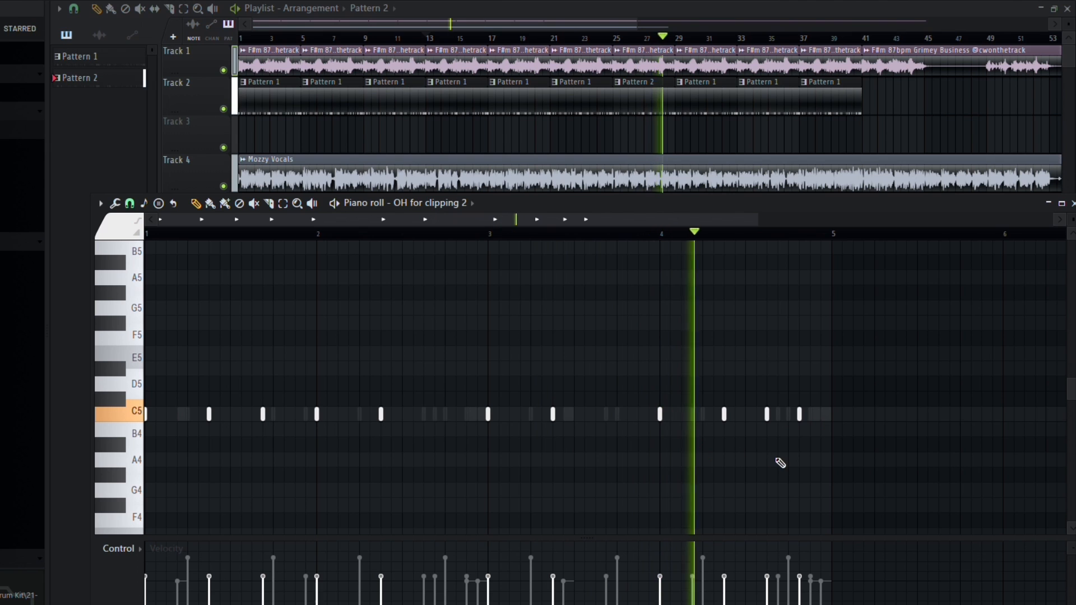
{"action": "right_click", "coordinate": [767, 415]}
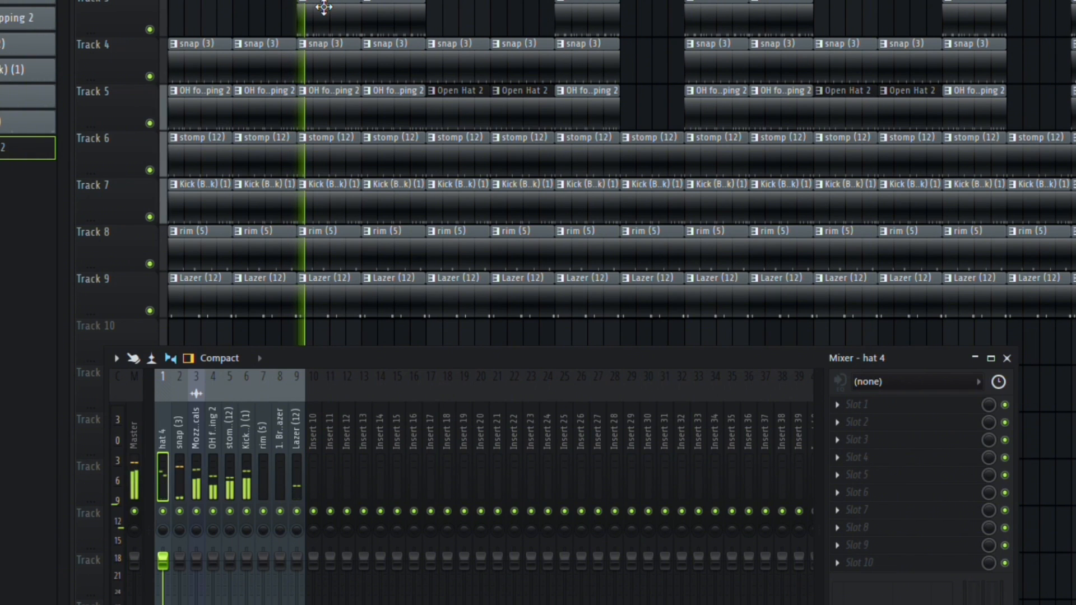
Step: Open the hat 4 clip's notes, listen to their rhythm during playback, and close the piano roll
{"action": "double_click", "coordinate": [332, 7]}
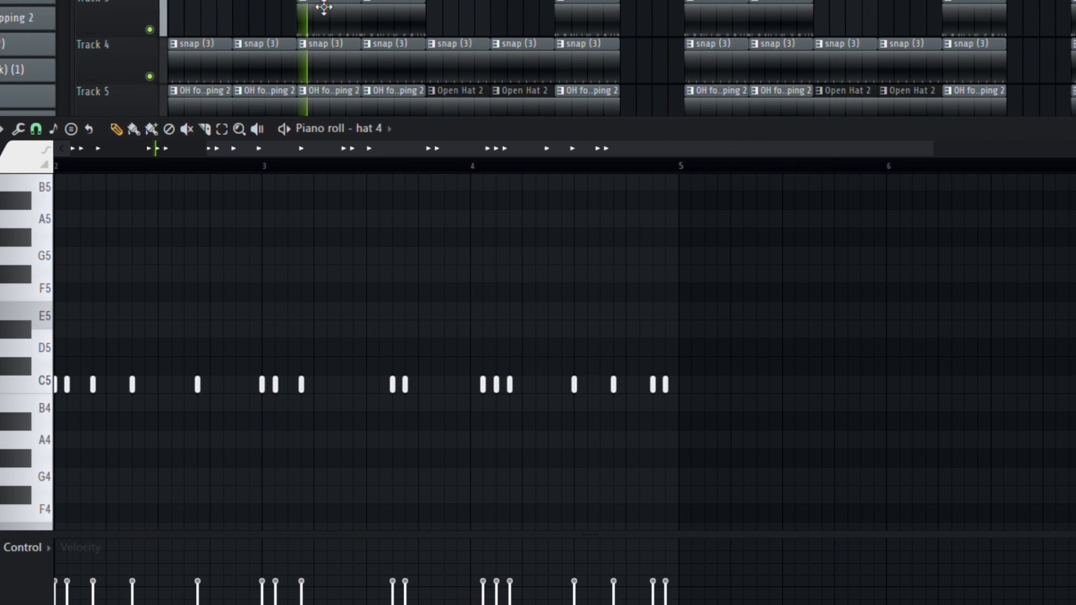
{"action": "key", "text": "space"}
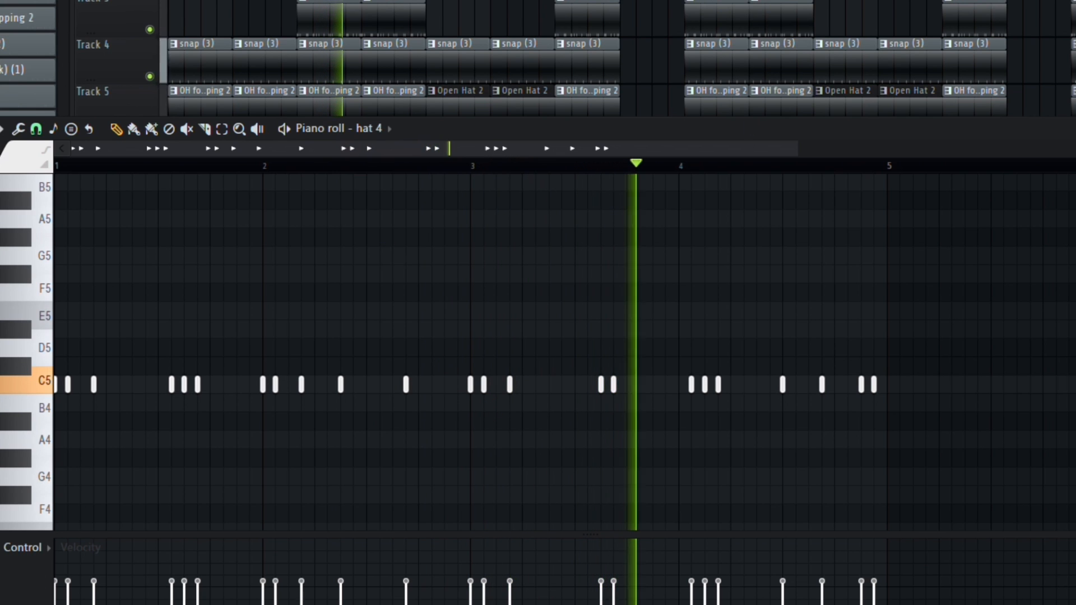
{"action": "key", "text": "F7"}
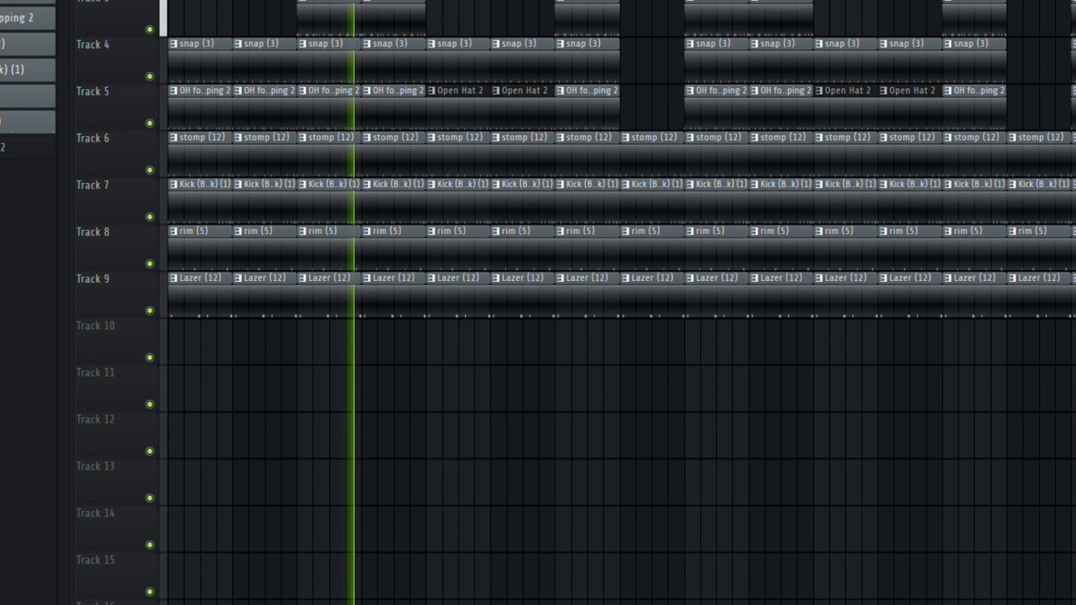
Step: Mute the hat 4 track in the Mixer and play the arrangement briefly without it
{"action": "key", "text": "F9"}
{"action": "key", "text": "space"}
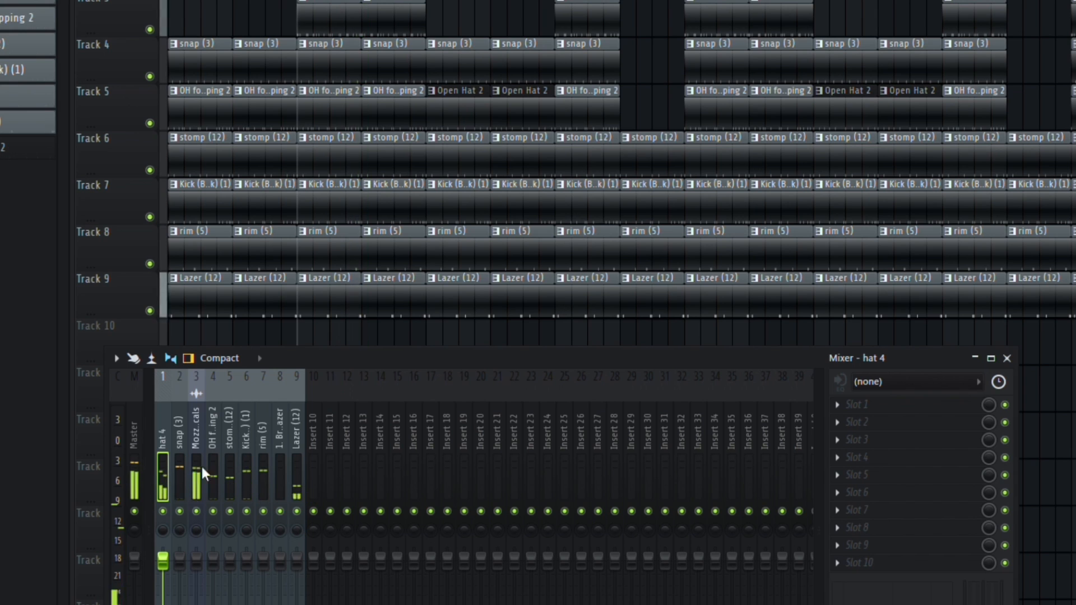
{"action": "left_click", "coordinate": [163, 512]}
{"action": "key", "text": "space"}
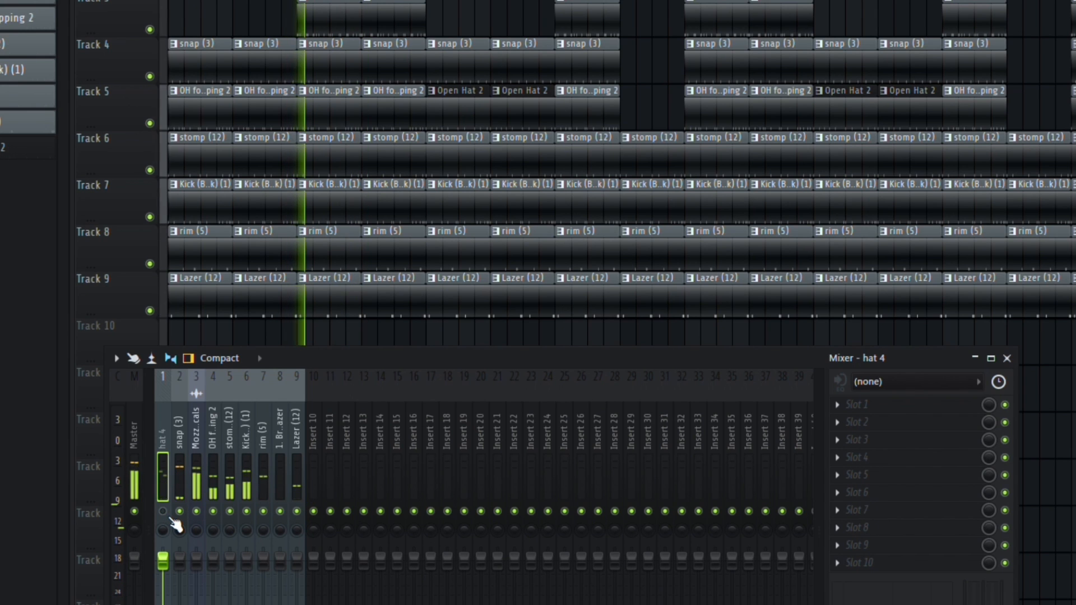
{"action": "key", "text": "space"}
Step: Open the snap (3) clip's notes, listen to them during playback, and enlarge the piano roll
{"action": "double_click", "coordinate": [337, 72]}
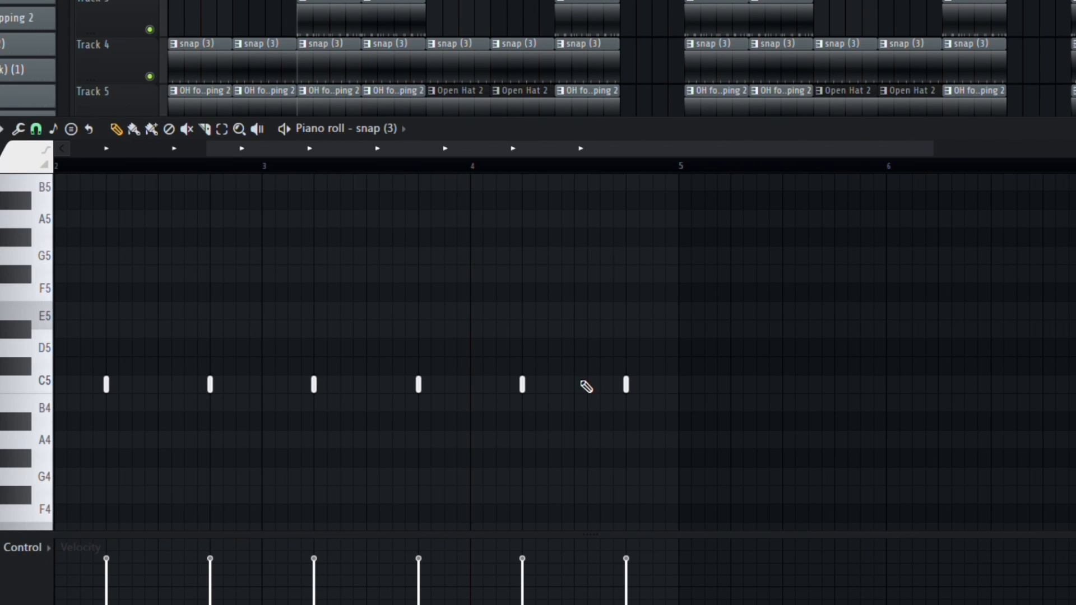
{"action": "key", "text": "space"}
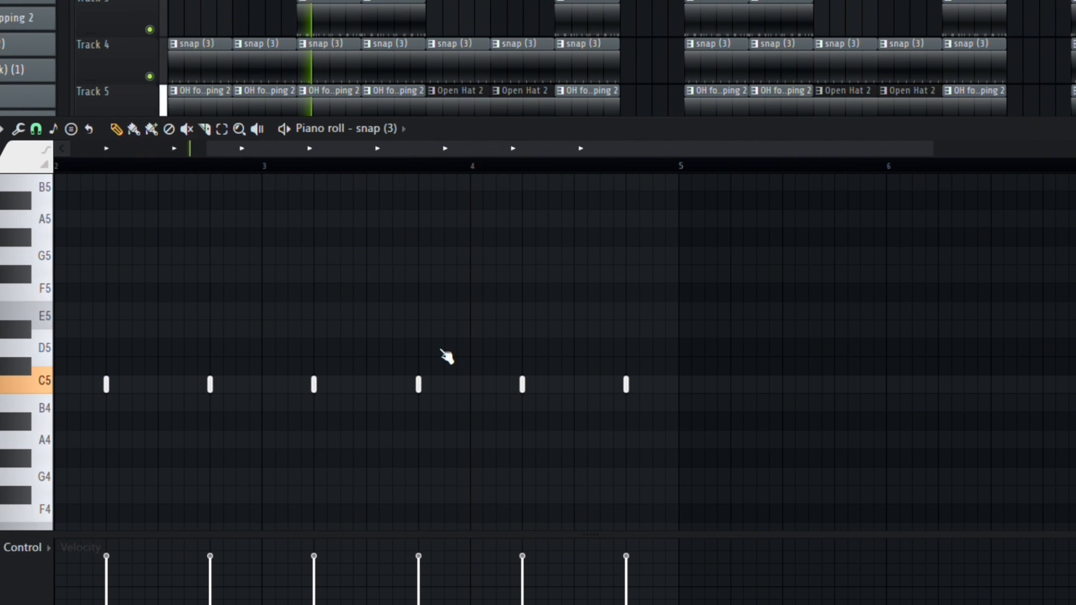
{"action": "left_click", "coordinate": [1074, 129]}
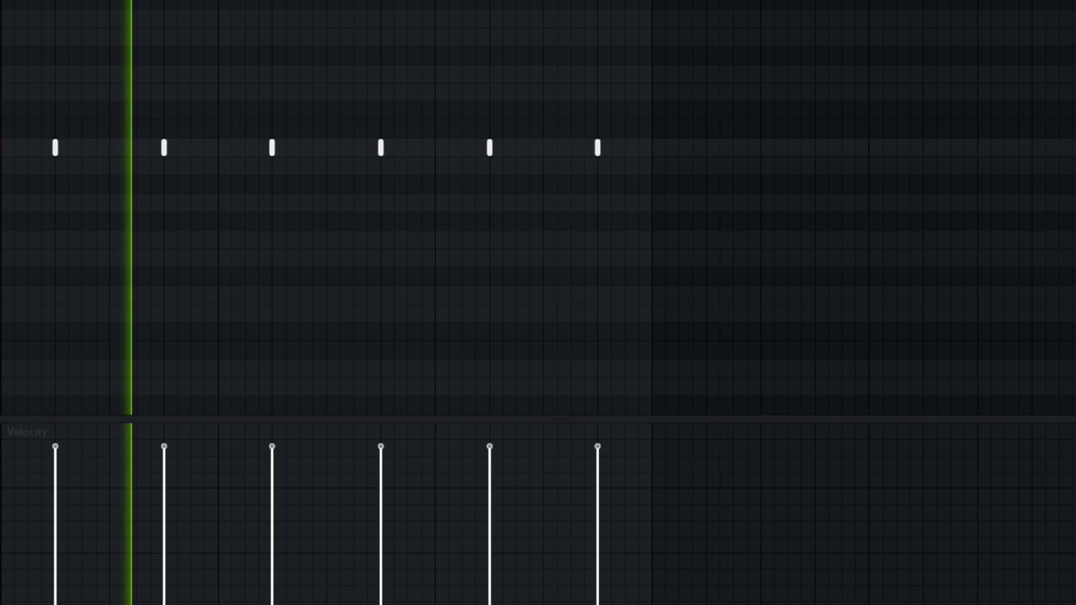
Step: Lower the volume of the OH for clipping 2 track slightly in the Mixer
{"action": "key", "text": "F9"}
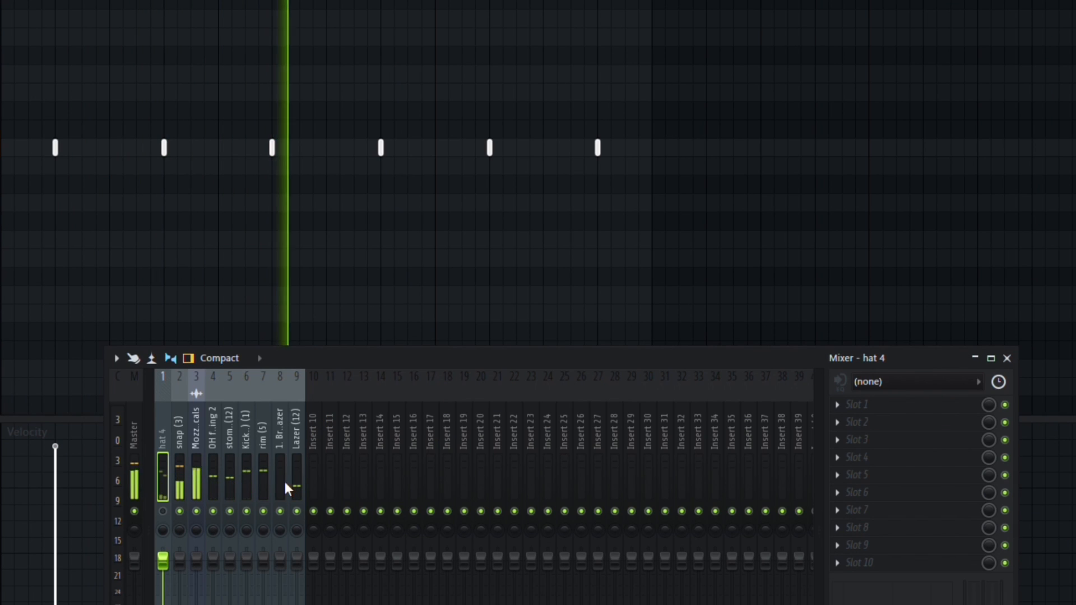
{"action": "left_click", "coordinate": [219, 478]}
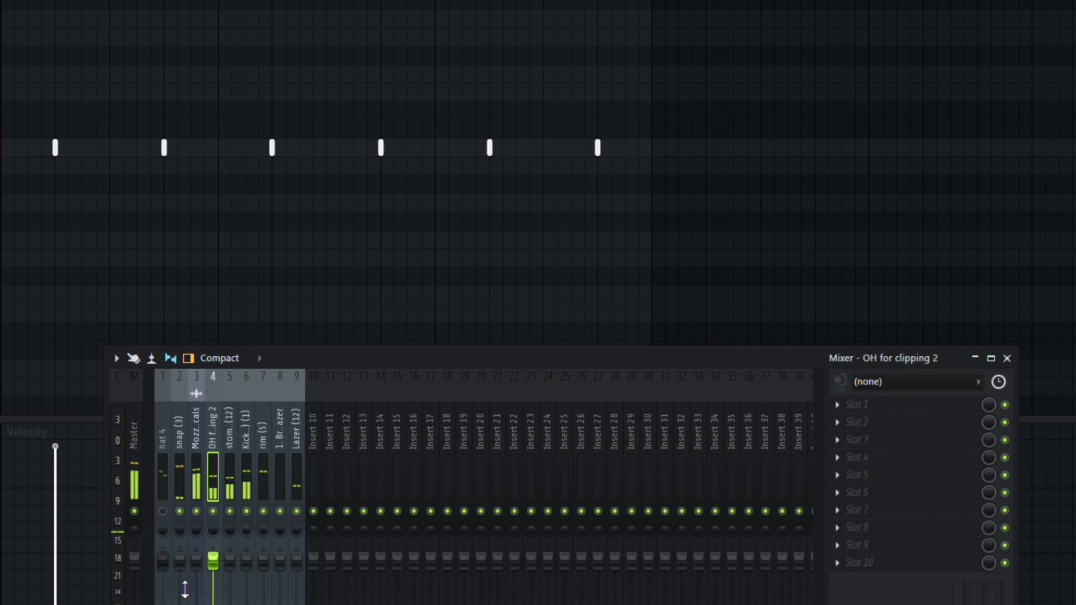
{"action": "left_click_drag", "start_coordinate": [213, 559], "coordinate": [213, 564]}
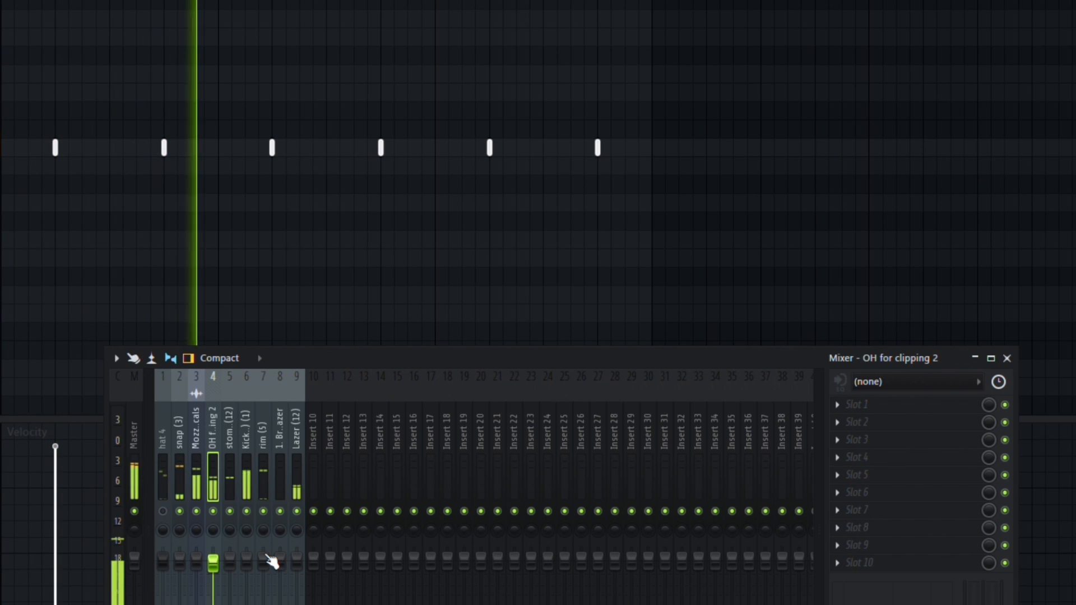
Step: Return to the Playlist and open the stomp (12) clip's notes in the piano roll
{"action": "key", "text": "F5"}
{"action": "scroll", "coordinate": [420, 195], "scroll_direction": "down", "scroll_amount": 1}
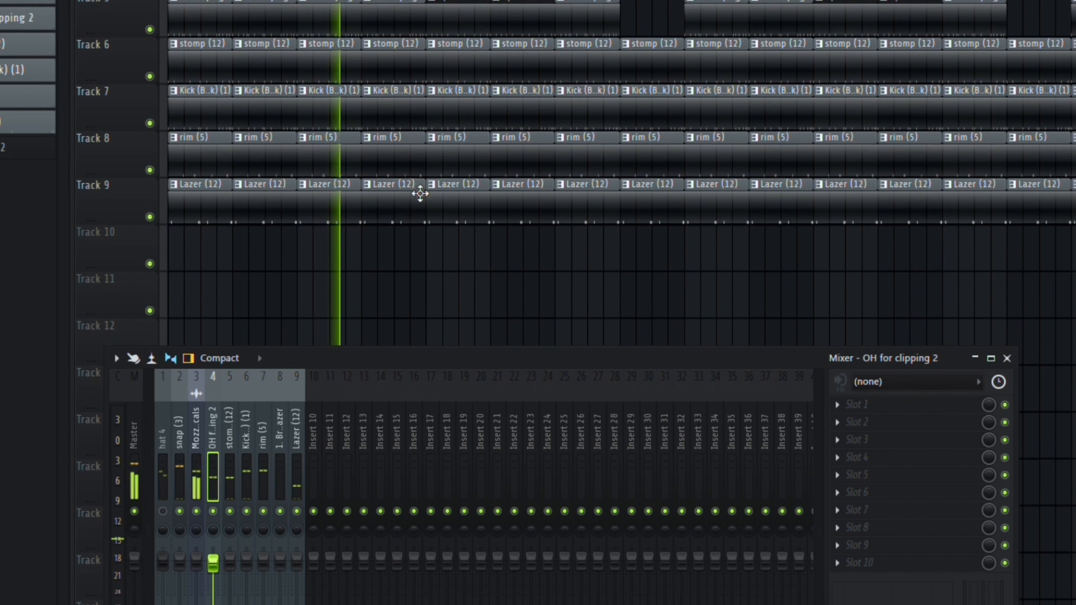
{"action": "double_click", "coordinate": [332, 115]}
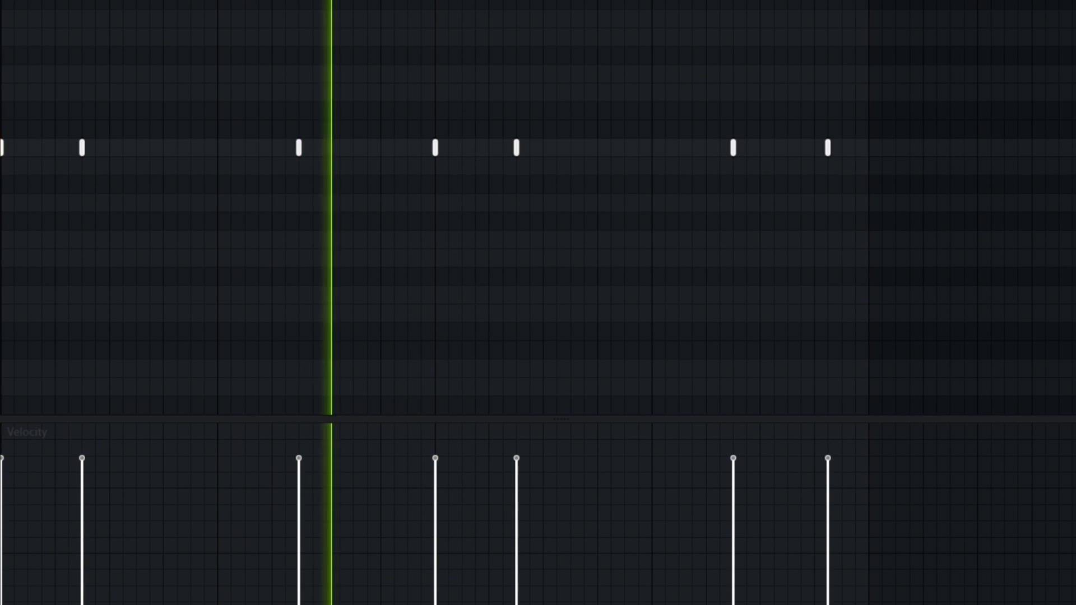
Step: Open the rim (5) clip's notes from the Playlist and examine them in the piano roll during playback
{"action": "key", "text": "F7"}
{"action": "double_click", "coordinate": [389, 209]}
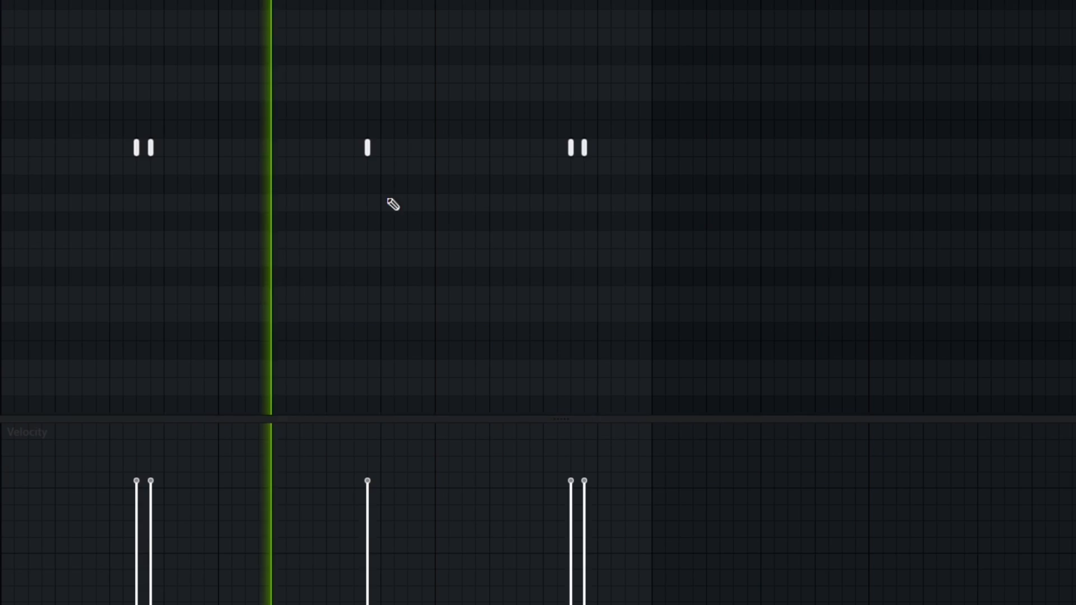
{"action": "scroll", "coordinate": [503, 183], "scroll_direction": "up", "scroll_amount": 2}
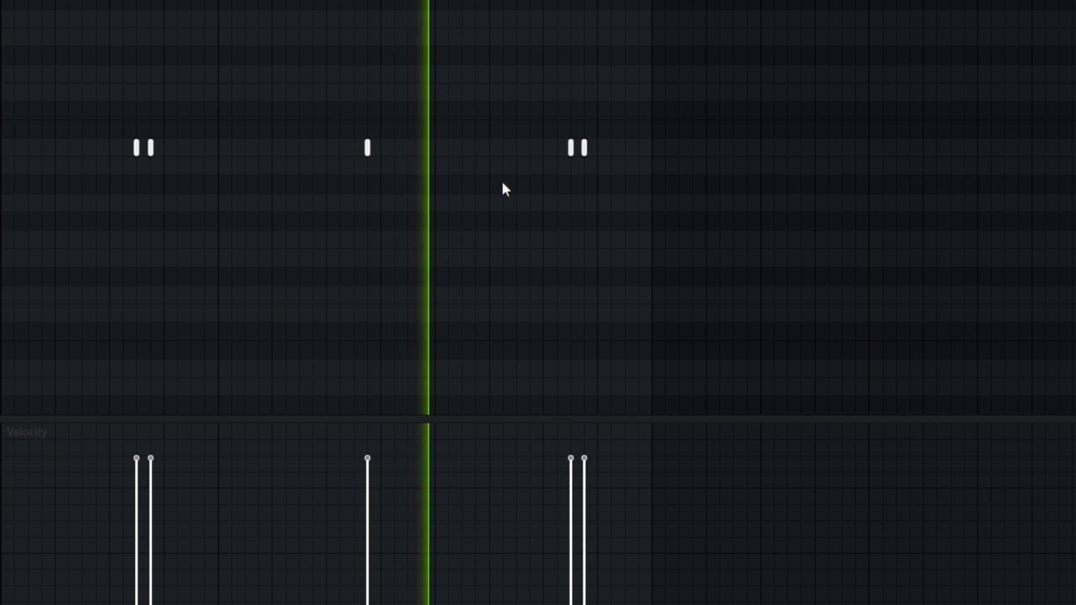
{"action": "scroll", "coordinate": [398, 223], "scroll_direction": "down", "scroll_amount": 2}
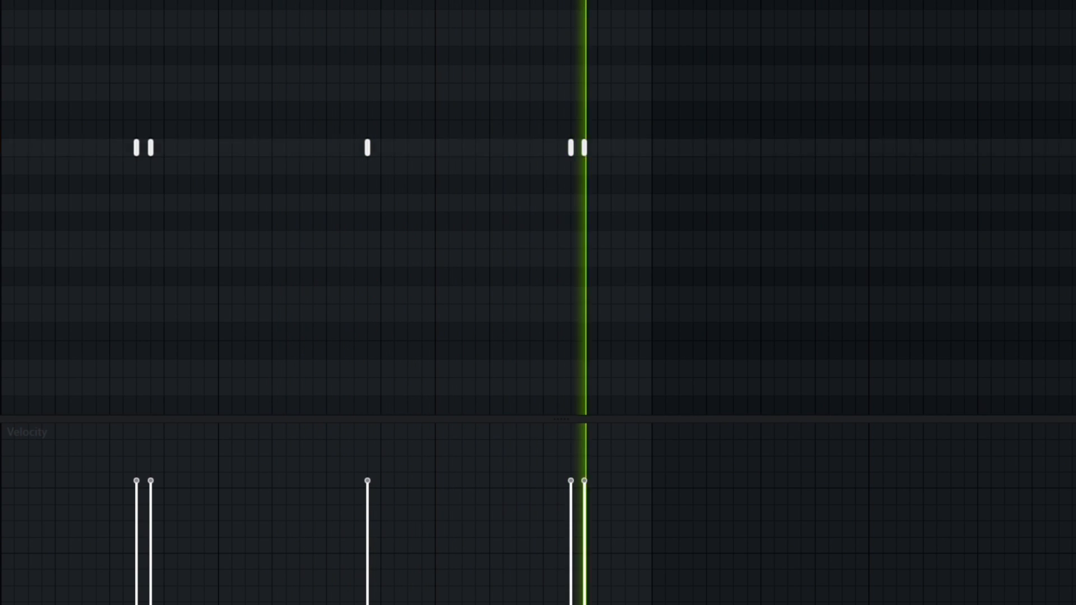
Step: Pan the rim (5) track to the left and the Lazer (12) track to the right in the Mixer
{"action": "key", "text": "F9"}
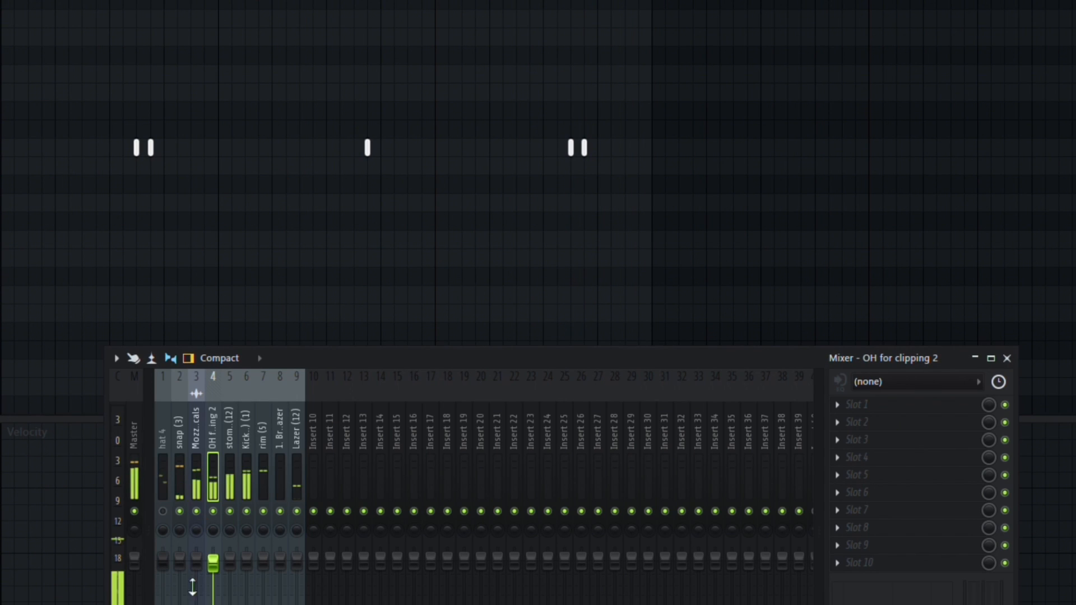
{"action": "left_click", "coordinate": [262, 473]}
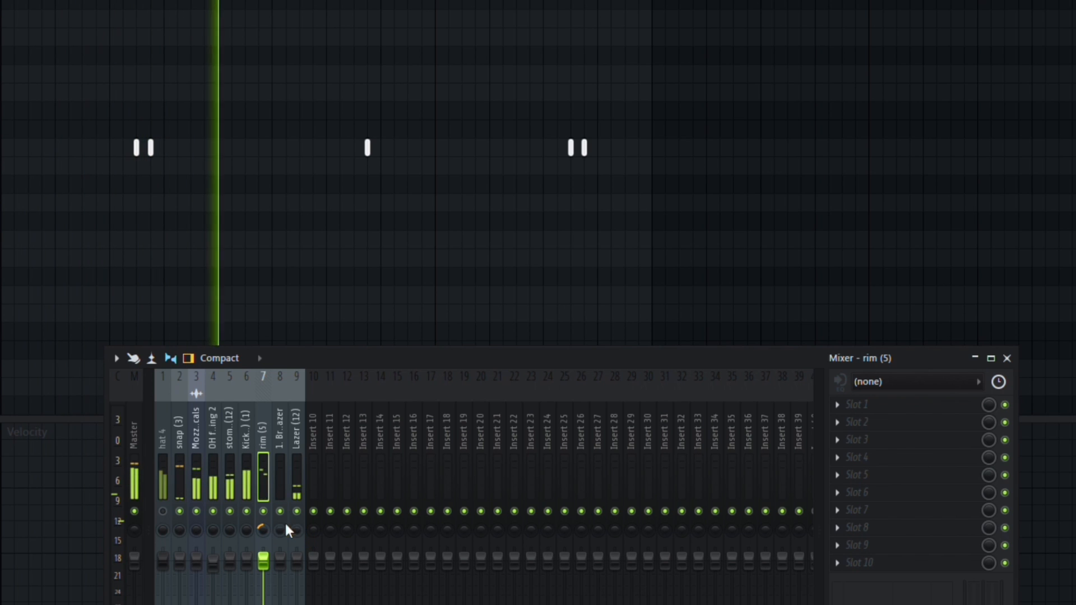
{"action": "left_click", "coordinate": [297, 531]}
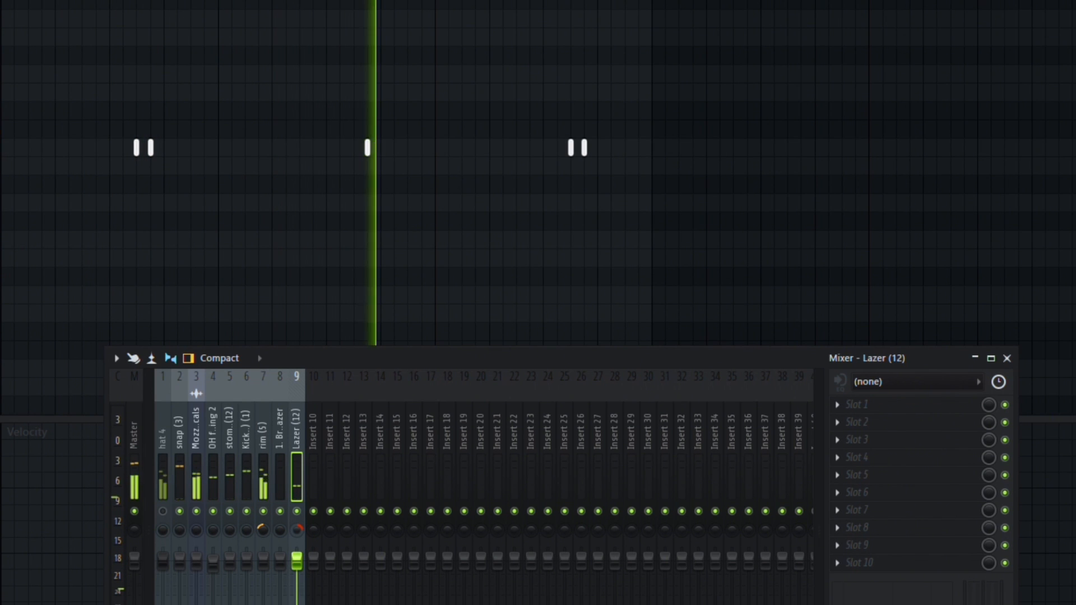
{"action": "left_click", "coordinate": [1008, 359]}
Step: Open the stomp (12) clip's notes, inspect the stomp (12) channel's Sampler settings, and close the settings
{"action": "left_click", "coordinate": [1018, 1]}
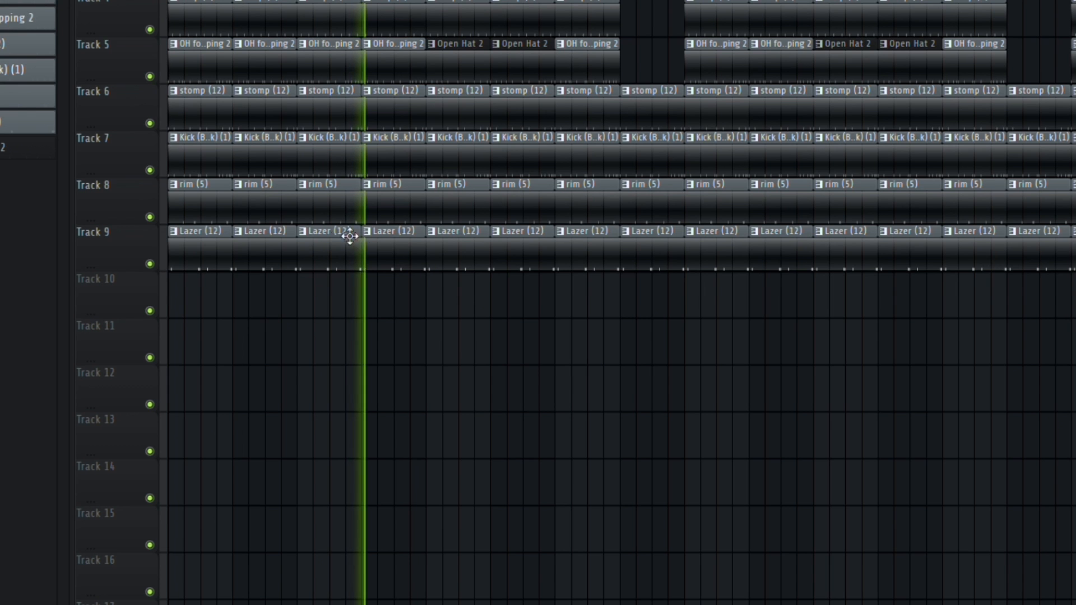
{"action": "double_click", "coordinate": [404, 267]}
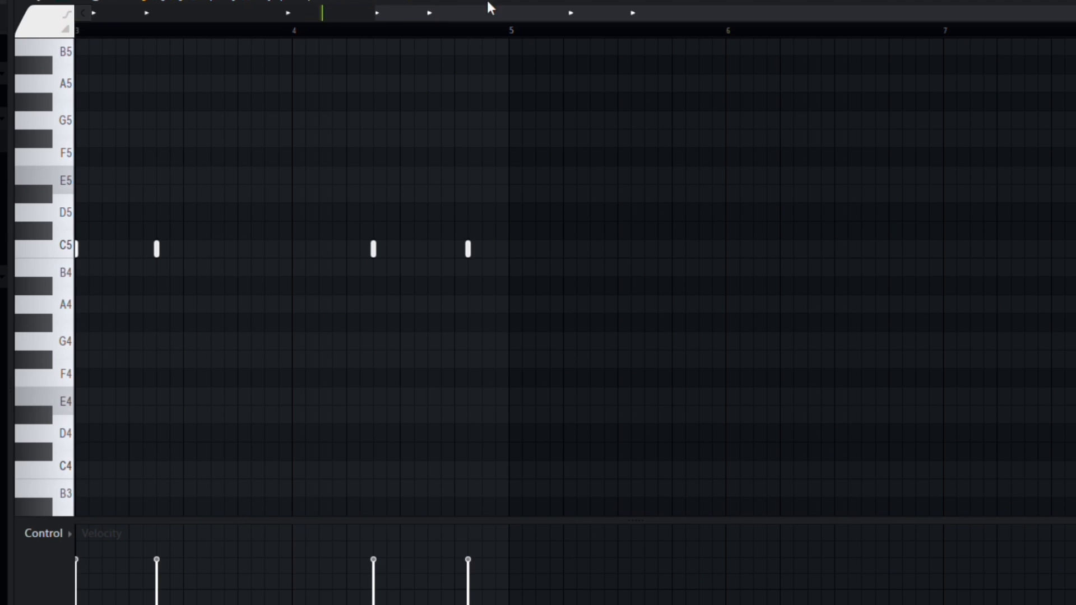
{"action": "key", "text": "F6"}
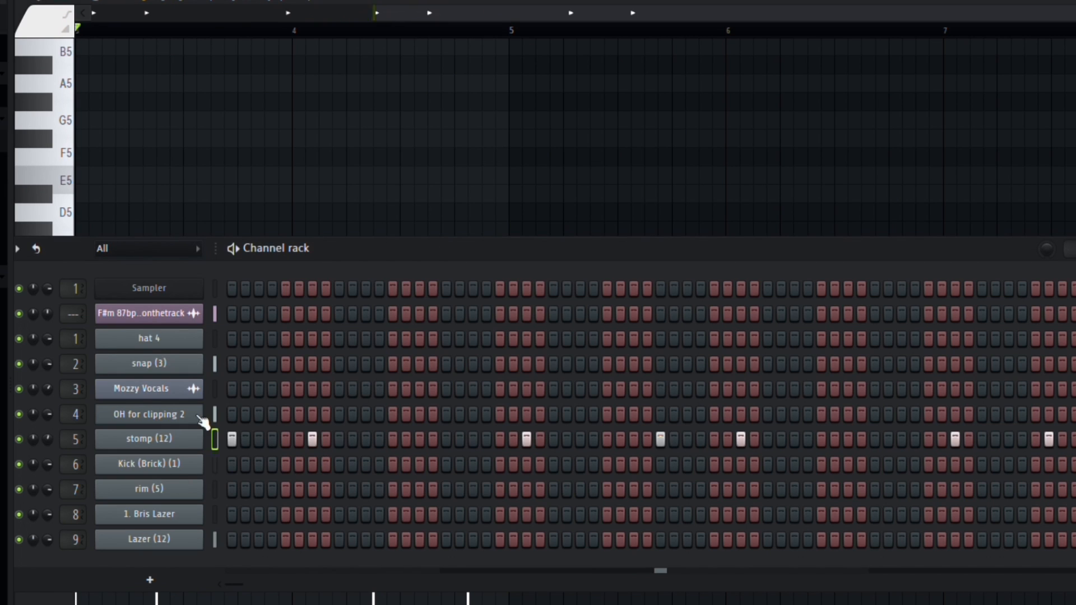
{"action": "left_click", "coordinate": [177, 441]}
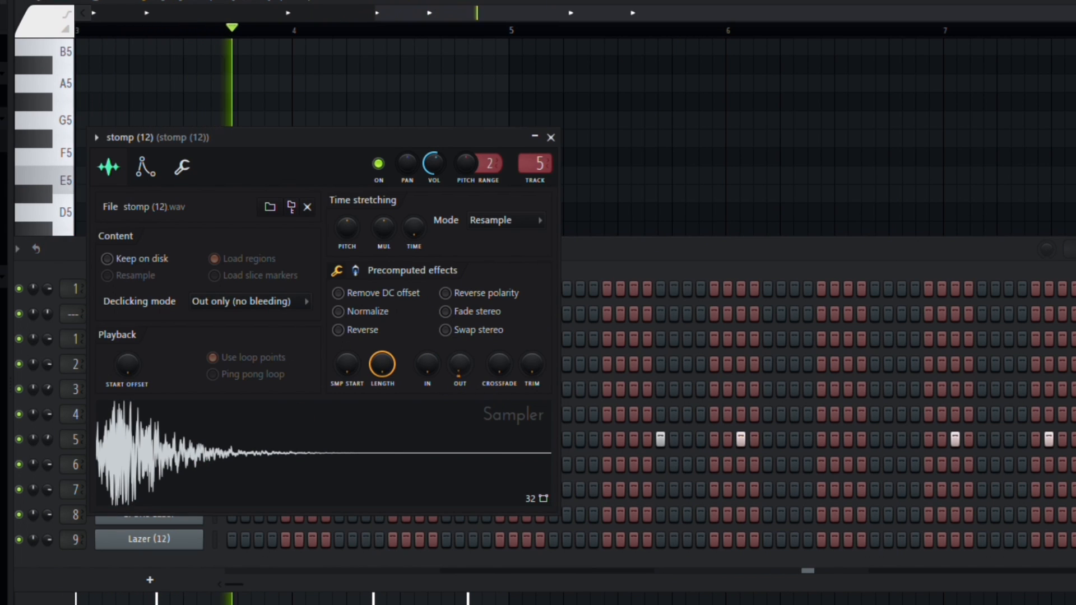
{"action": "key", "text": "F6"}
{"action": "key", "text": "F6"}
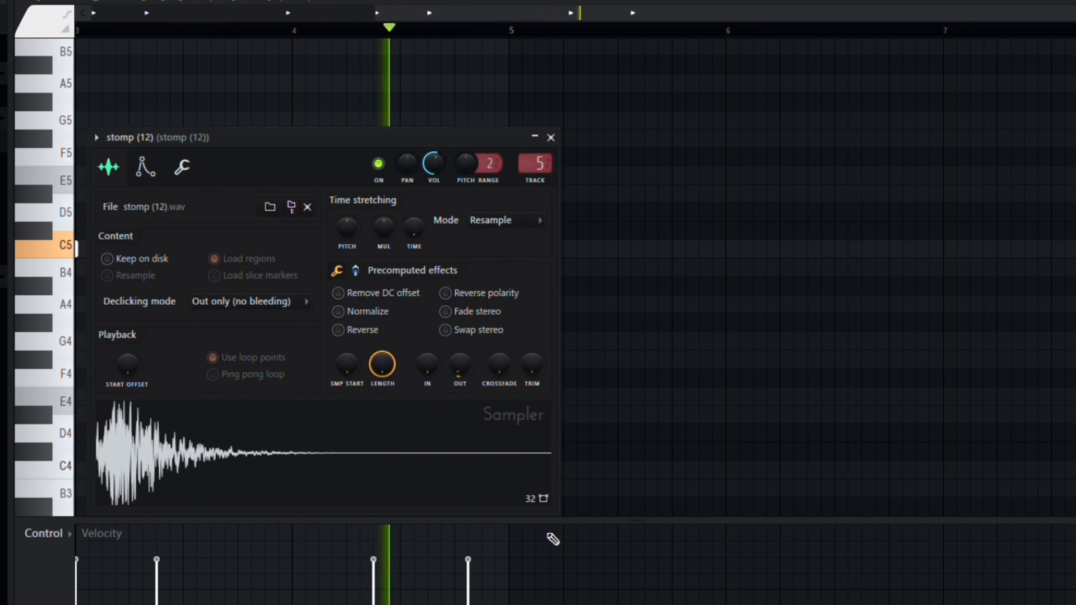
{"action": "left_click", "coordinate": [551, 137]}
{"action": "key", "text": "space"}
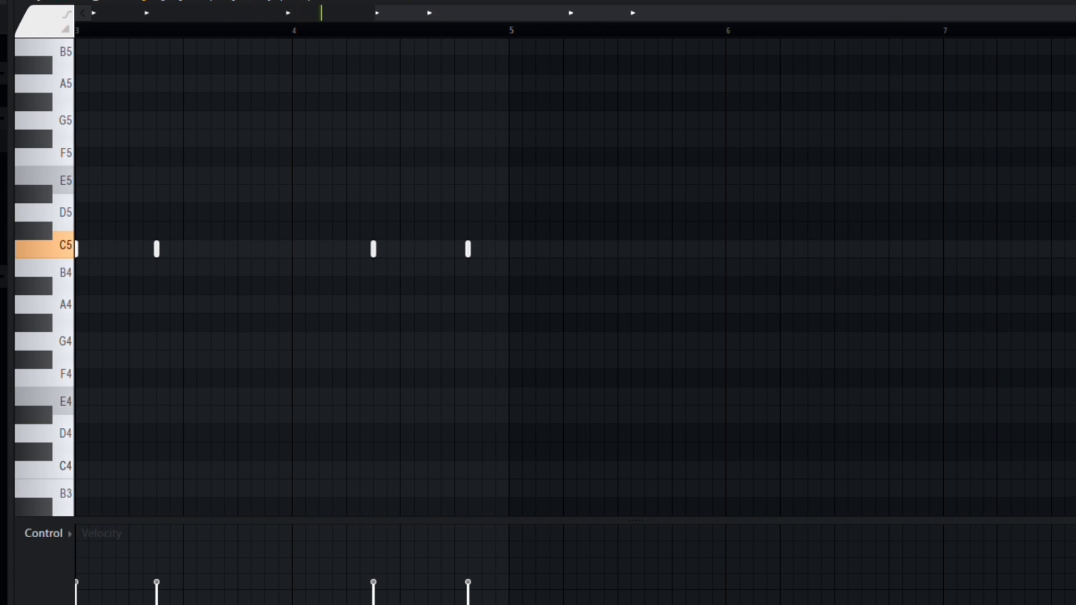
Step: Return to the Playlist, unmute the Mozzy Vocals track, and look over the arrangement as it plays
{"action": "key", "text": "F5"}
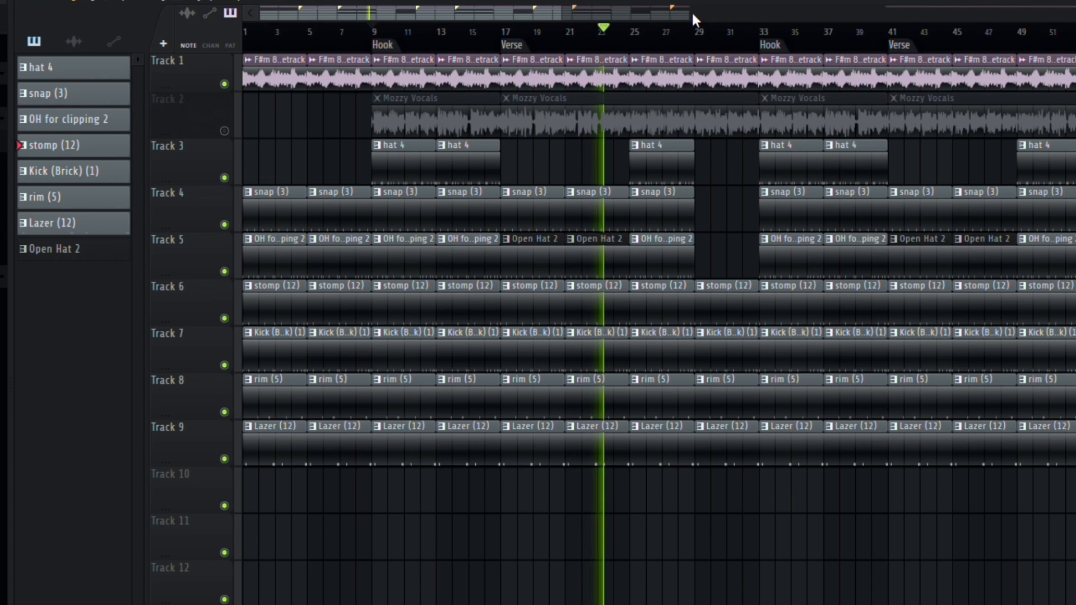
{"action": "left_click_drag", "start_coordinate": [568, 14], "coordinate": [740, 26]}
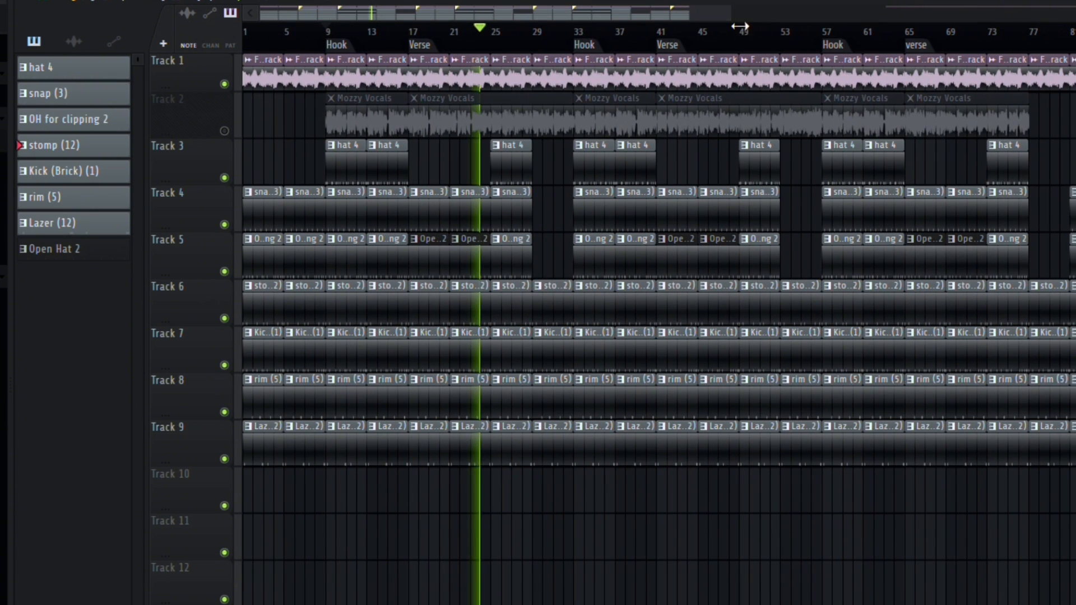
{"action": "left_click", "coordinate": [224, 131]}
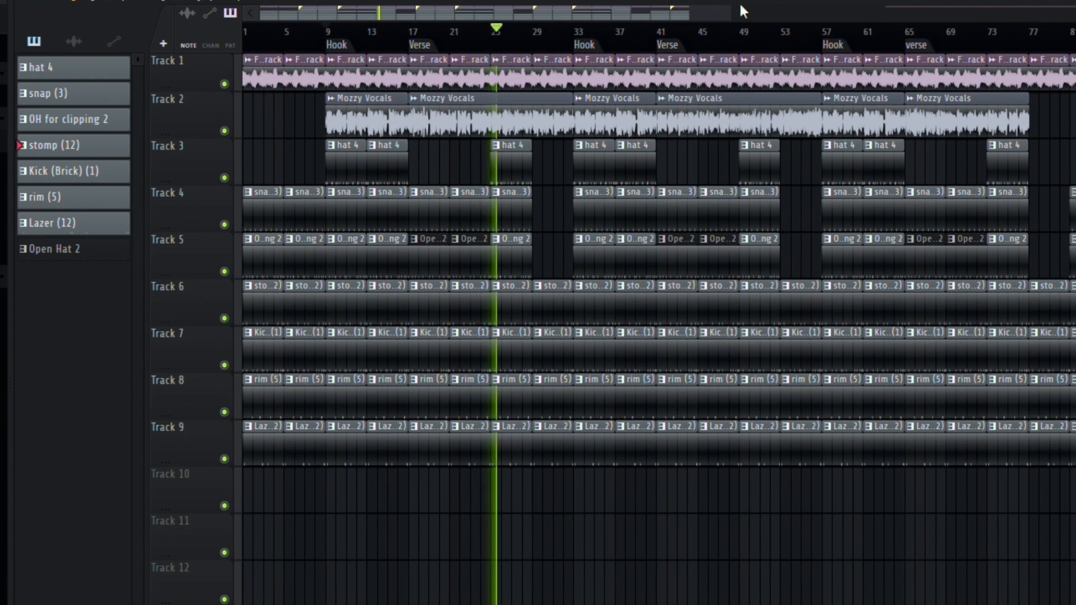
{"action": "left_click_drag", "start_coordinate": [738, 21], "coordinate": [1020, 21]}
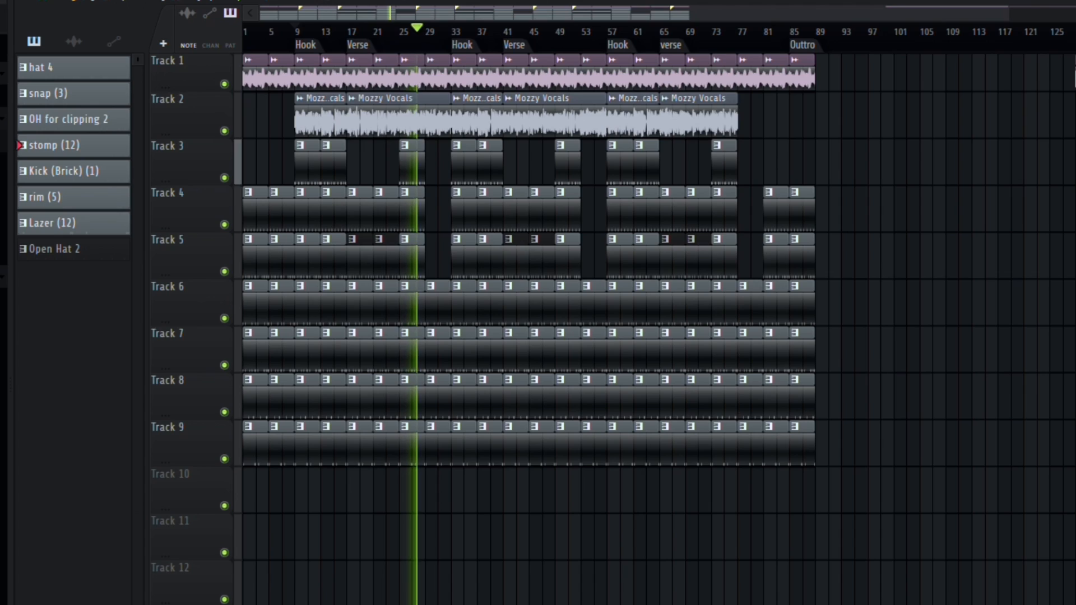
{"action": "scroll", "coordinate": [658, 197], "scroll_direction": "up", "scroll_amount": 3}
{"action": "left_click_drag", "start_coordinate": [600, 12], "coordinate": [461, 3]}
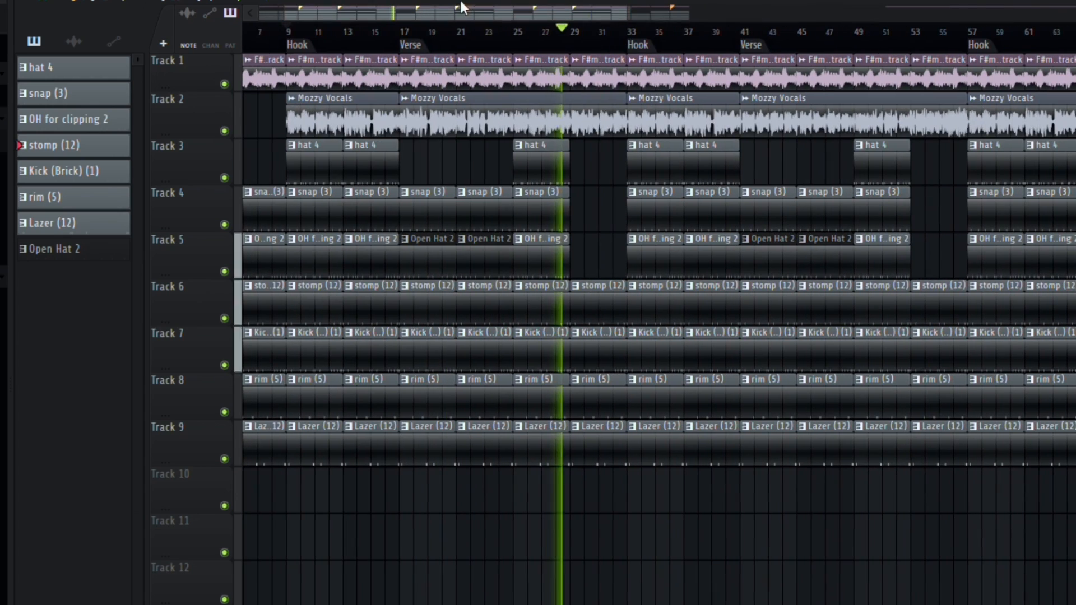